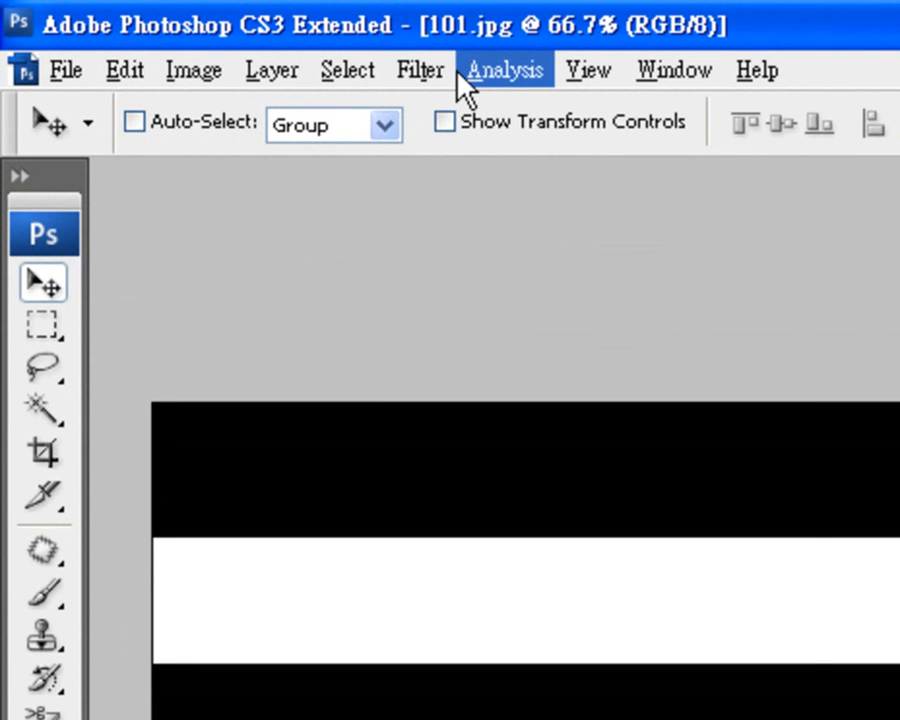
Open the striped image in the Liquify filter, try a winding Forward Warp stroke through the stripes, and undo it
click(153, 26)
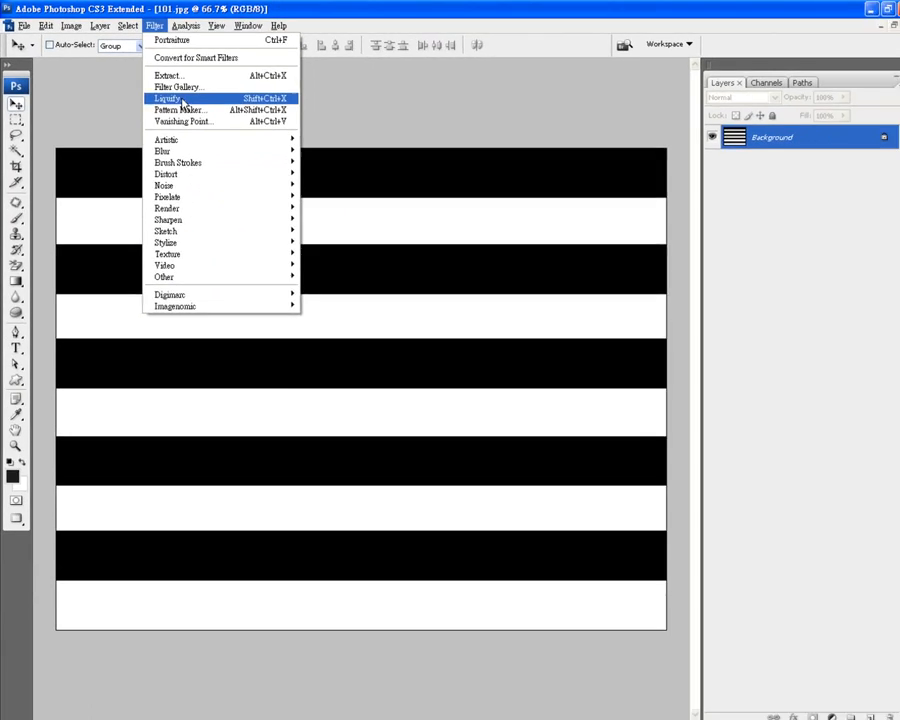
click(494, 270)
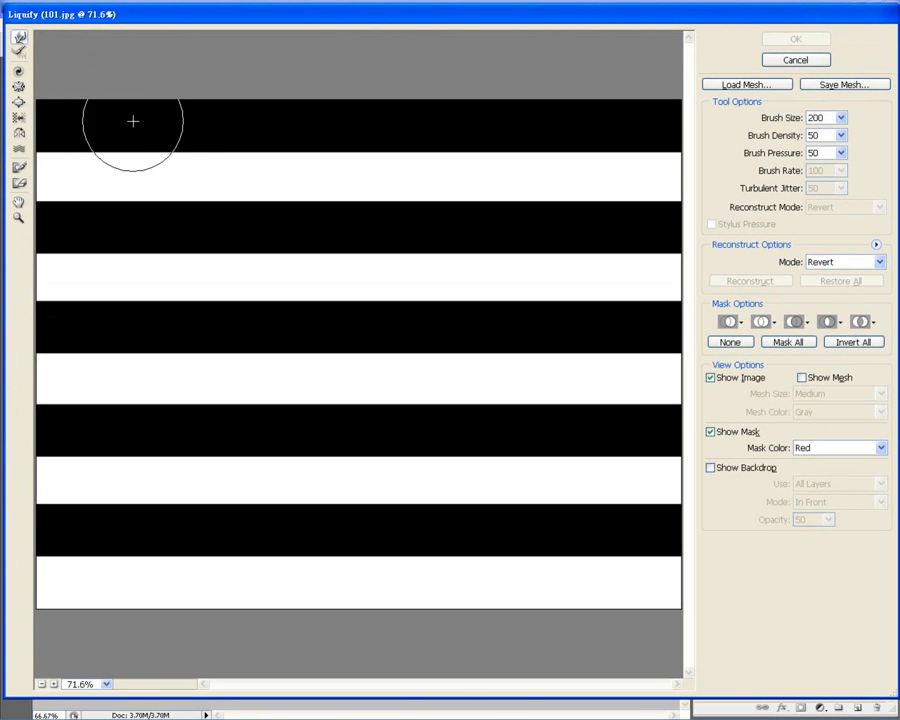
mouse_move(161, 128)
mouse_down()
mouse_move(140, 497)
mouse_move(150, 551)
mouse_move(211, 550)
mouse_move(240, 502)
mouse_move(298, 262)
mouse_move(330, 174)
mouse_move(375, 168)
mouse_move(380, 312)
mouse_move(344, 521)
mouse_up()
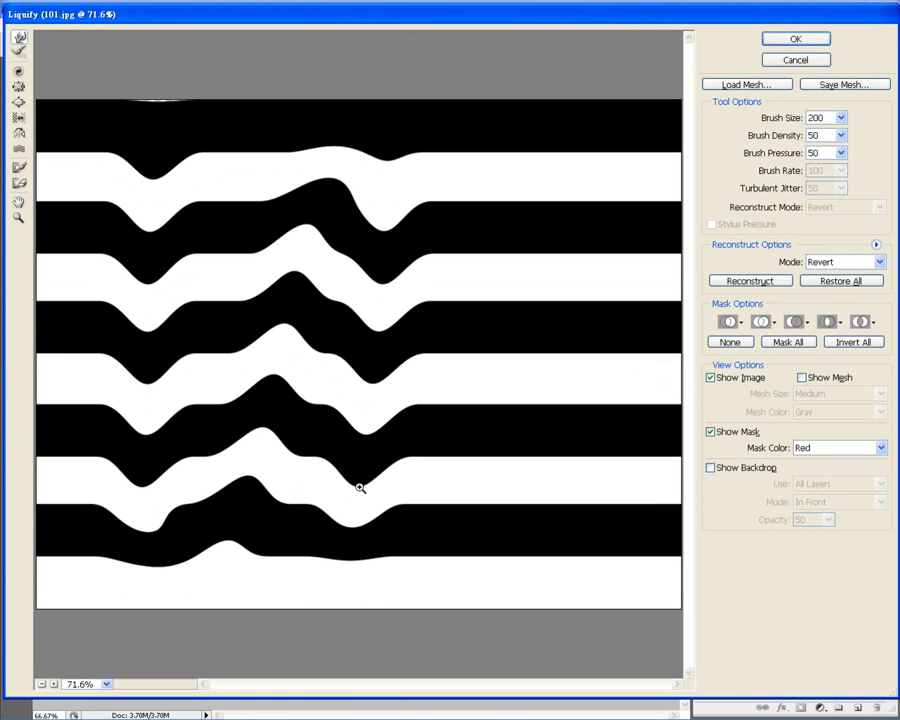
key(ctrl+z)
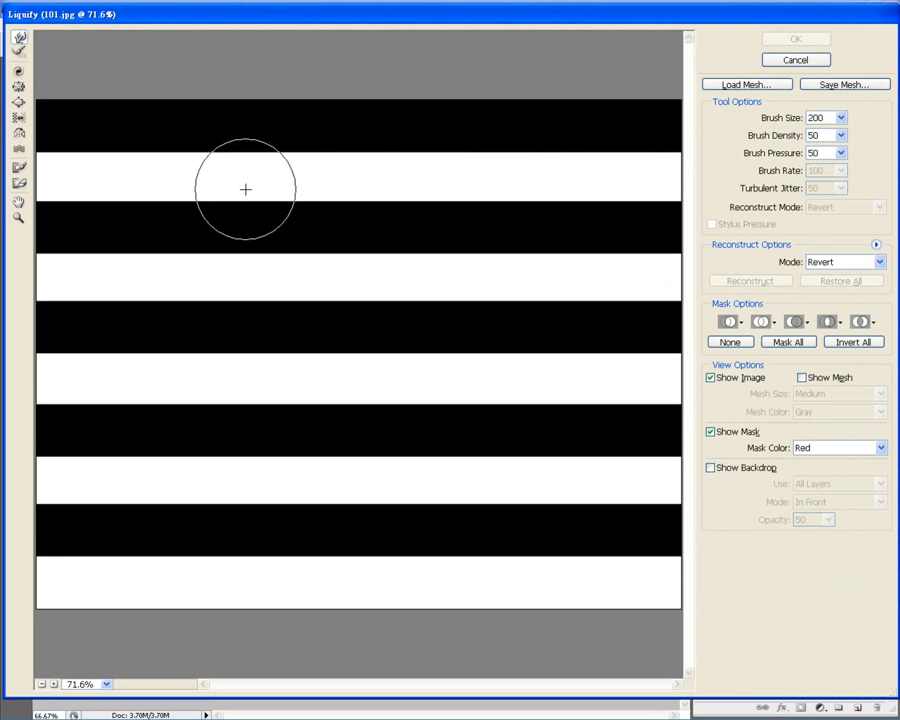
Warp the stripes with one downward stroke at brush size 200 and another at brush size 400 for comparison
drag(185, 145, 169, 538)
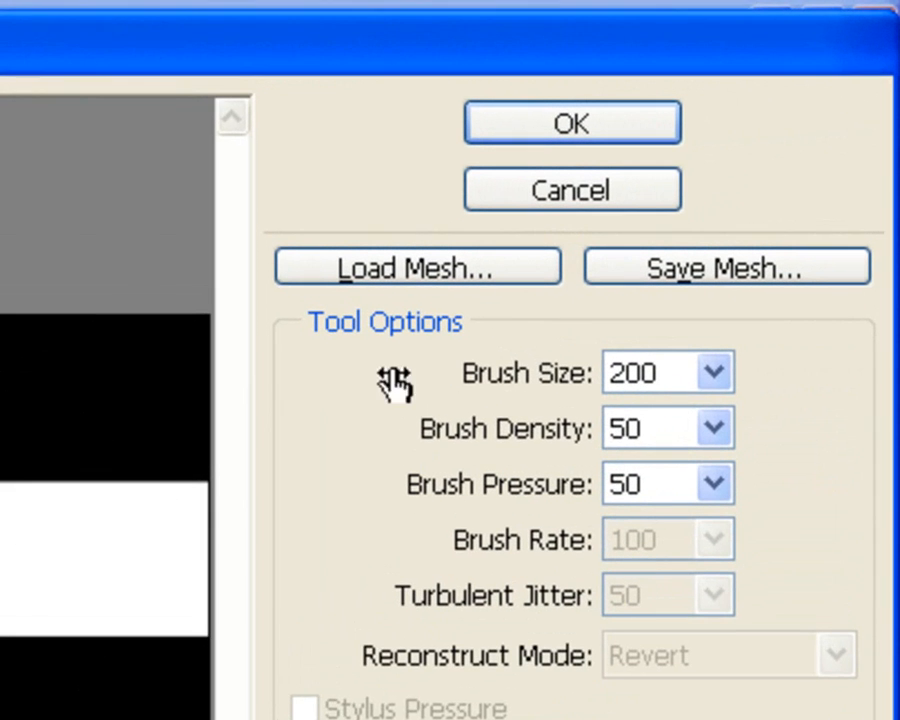
click(713, 373)
click(662, 373)
click(665, 373)
drag(667, 376, 577, 392)
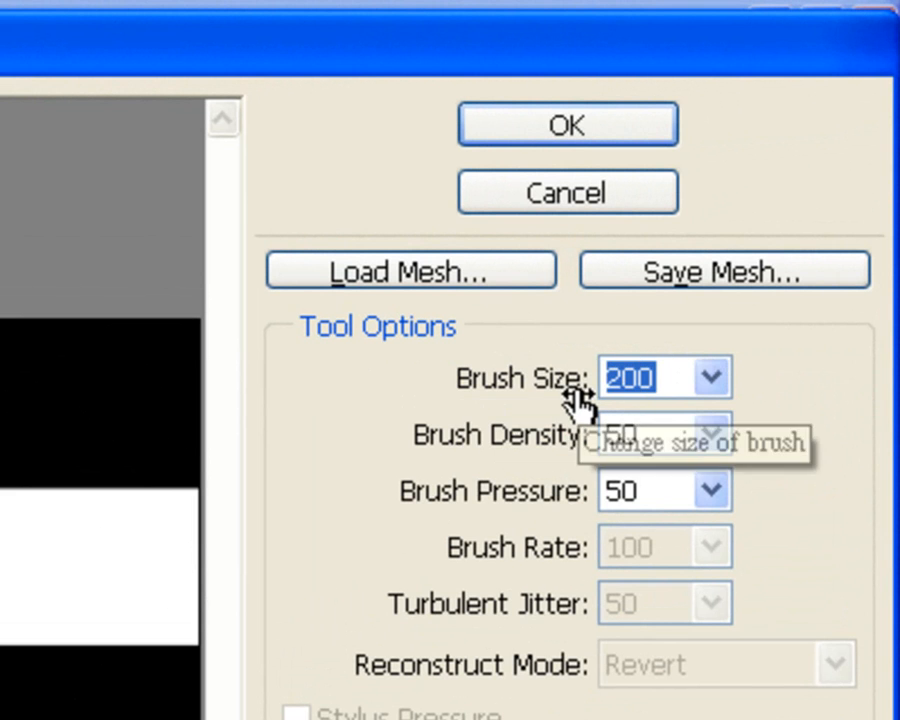
text(400)
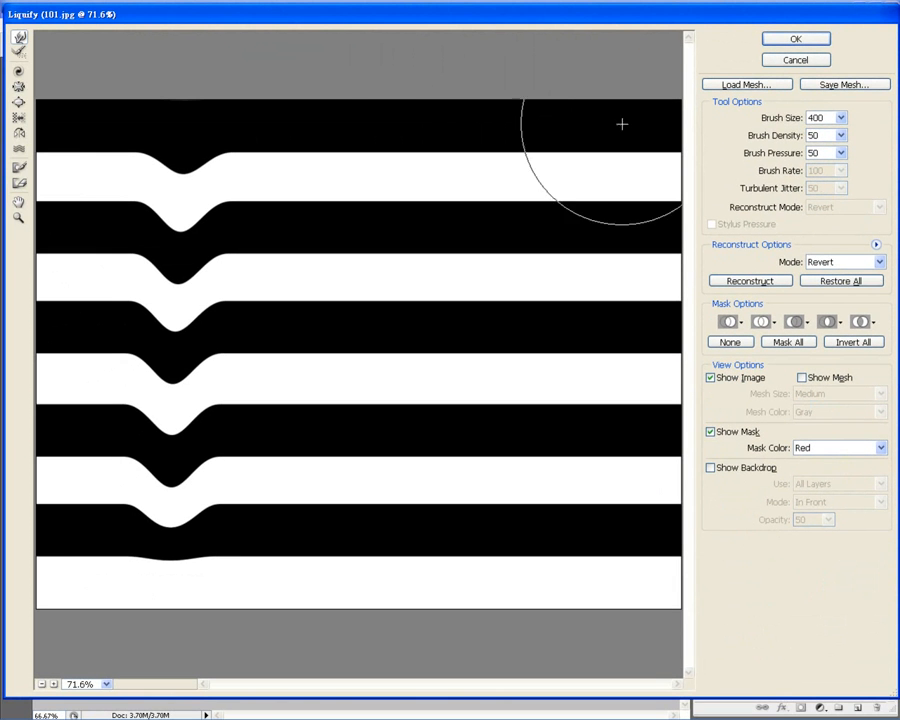
drag(424, 114, 388, 538)
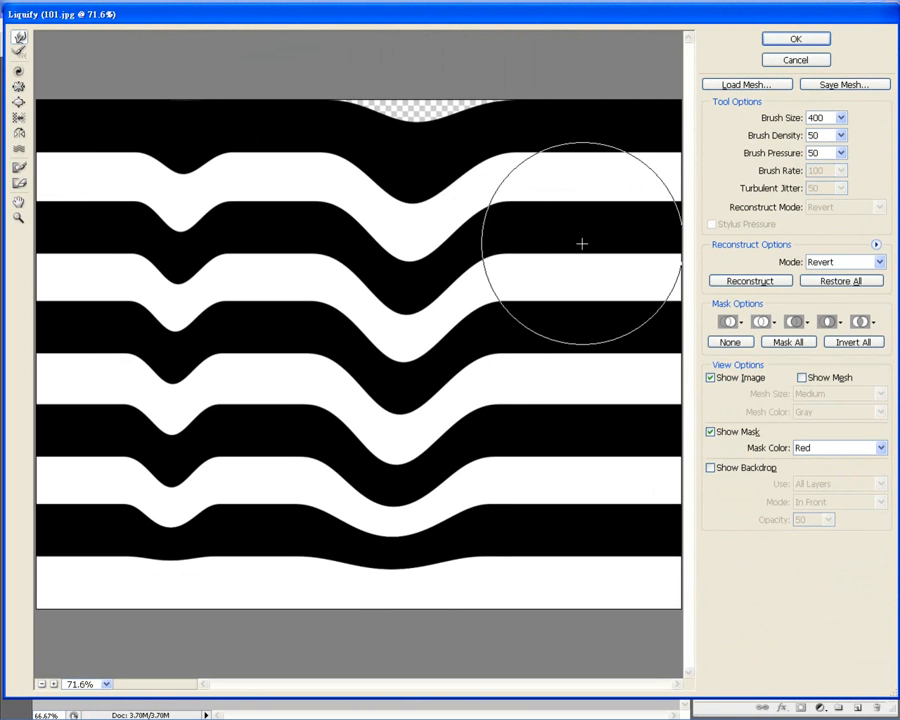
Undo both downward warp strokes on the stripes
key(alt)
key(ctrl+alt+z)
key(ctrl+alt+z)
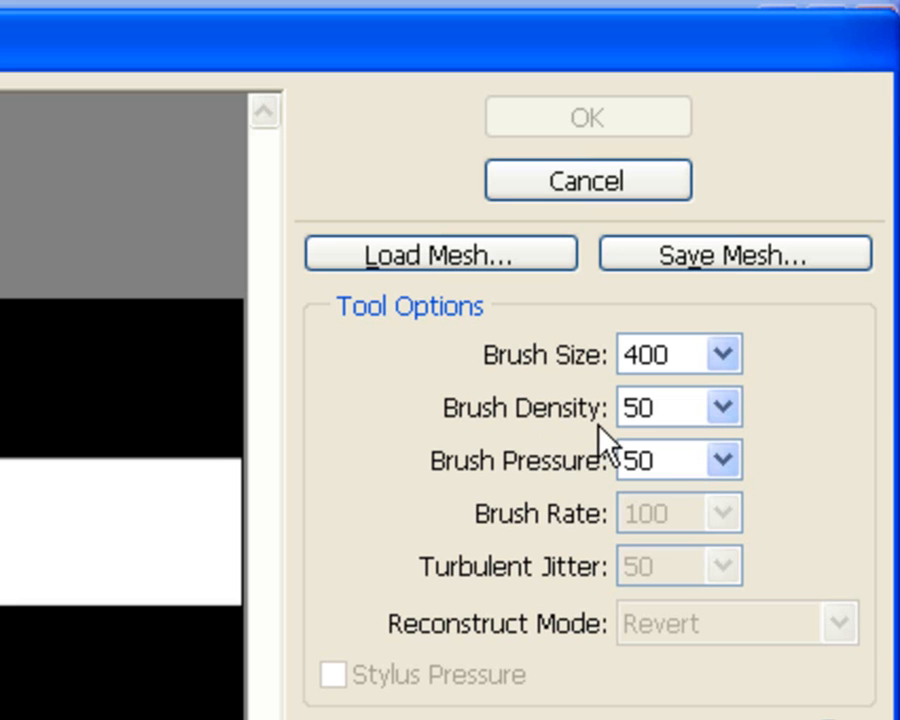
Set the brush size to 205 and density to 20, and warp the stripes with a downward stroke near the image's left edge
click(721, 355)
mouse_move(585, 405)
mouse_down()
mouse_move(576, 402)
mouse_move(584, 406)
mouse_up()
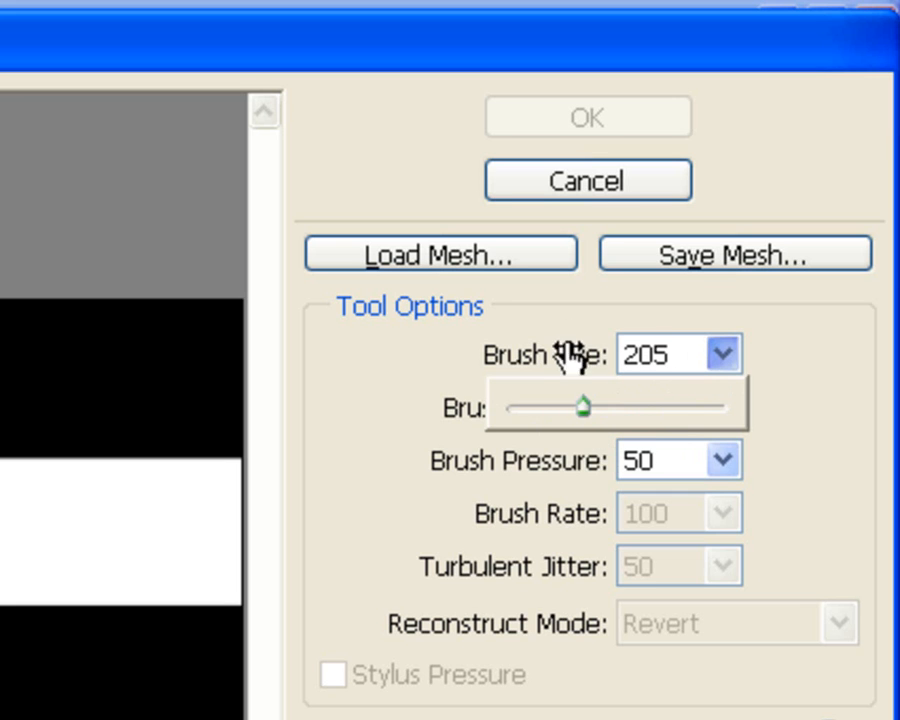
click(781, 440)
click(722, 408)
drag(599, 455, 553, 464)
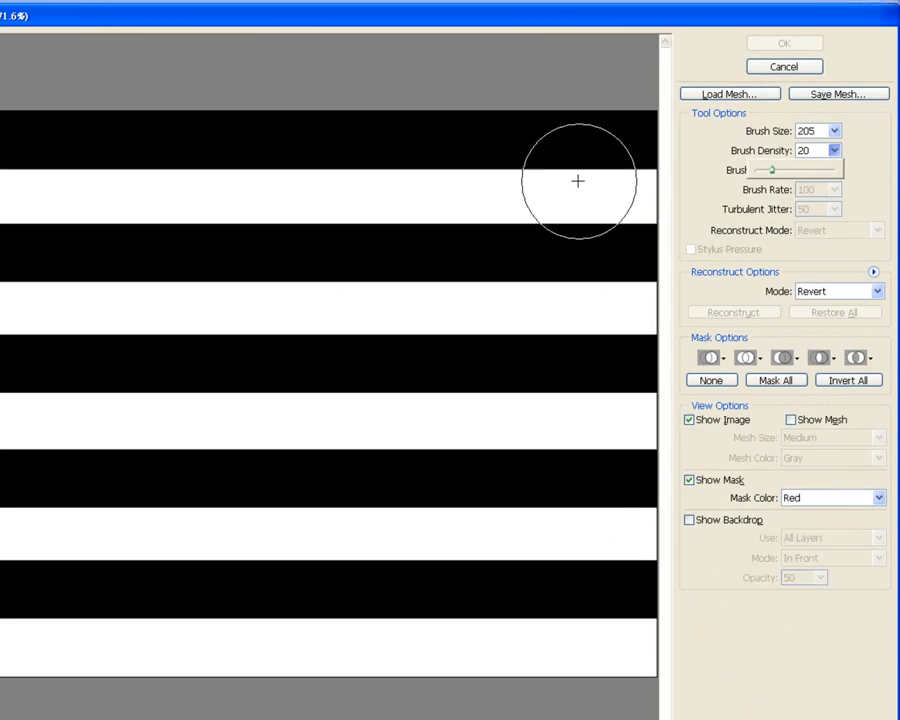
mouse_move(141, 121)
mouse_down()
mouse_move(121, 277)
mouse_move(115, 508)
mouse_up()
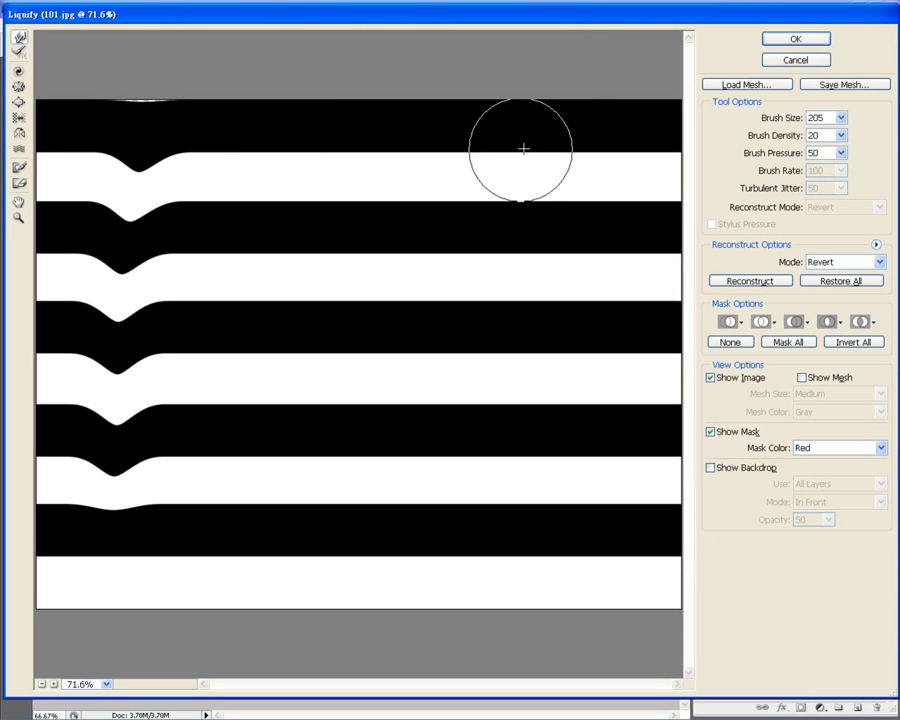
Set the brush density to 89 and warp a second downward stroke beside the first one
click(843, 136)
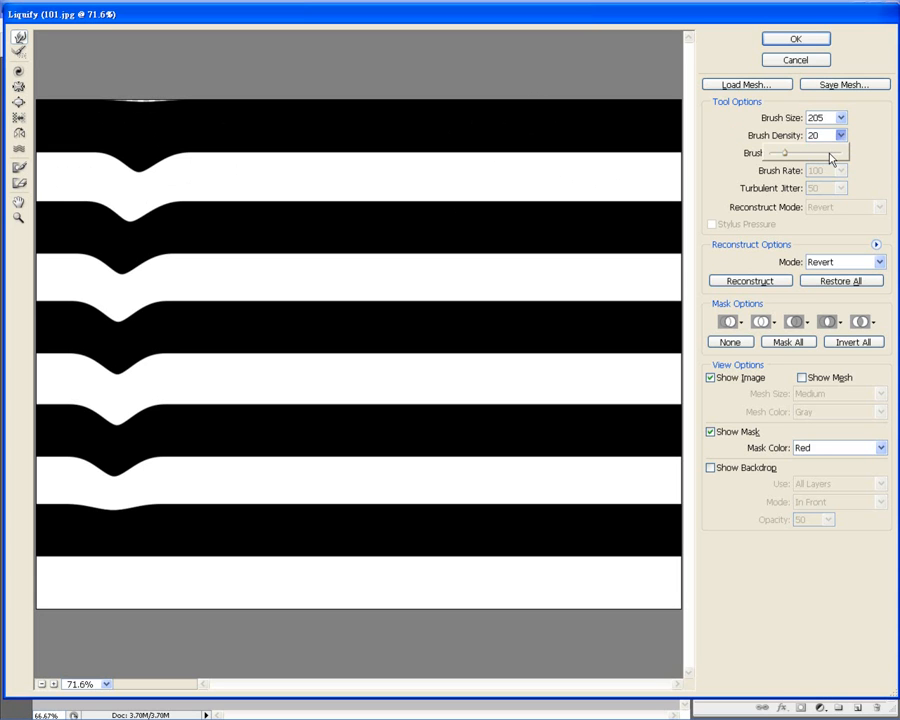
drag(831, 157, 835, 157)
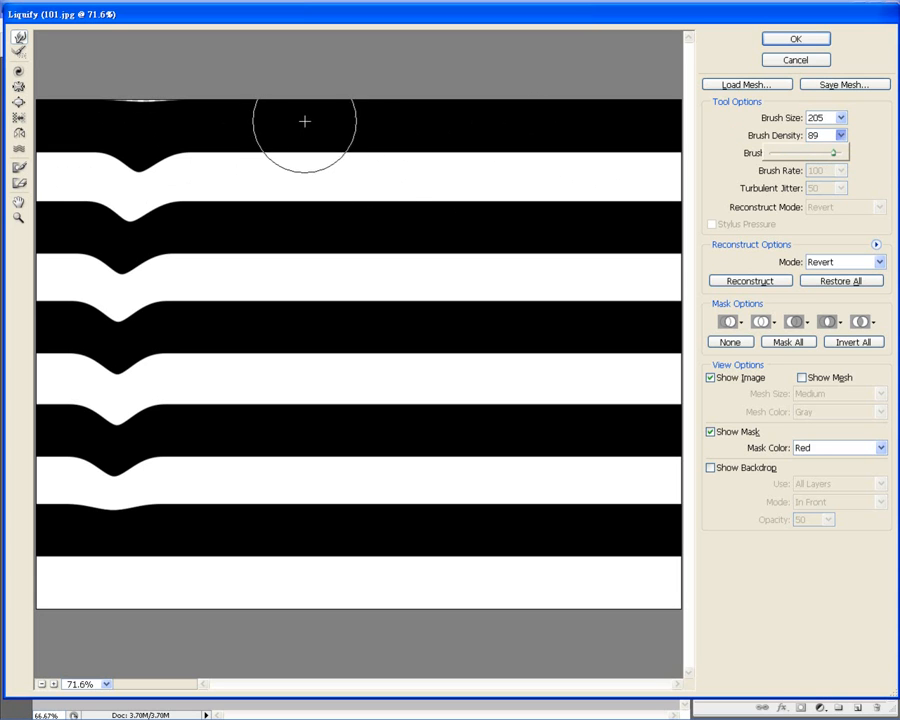
mouse_move(296, 115)
mouse_down()
mouse_move(273, 407)
mouse_move(283, 448)
mouse_up()
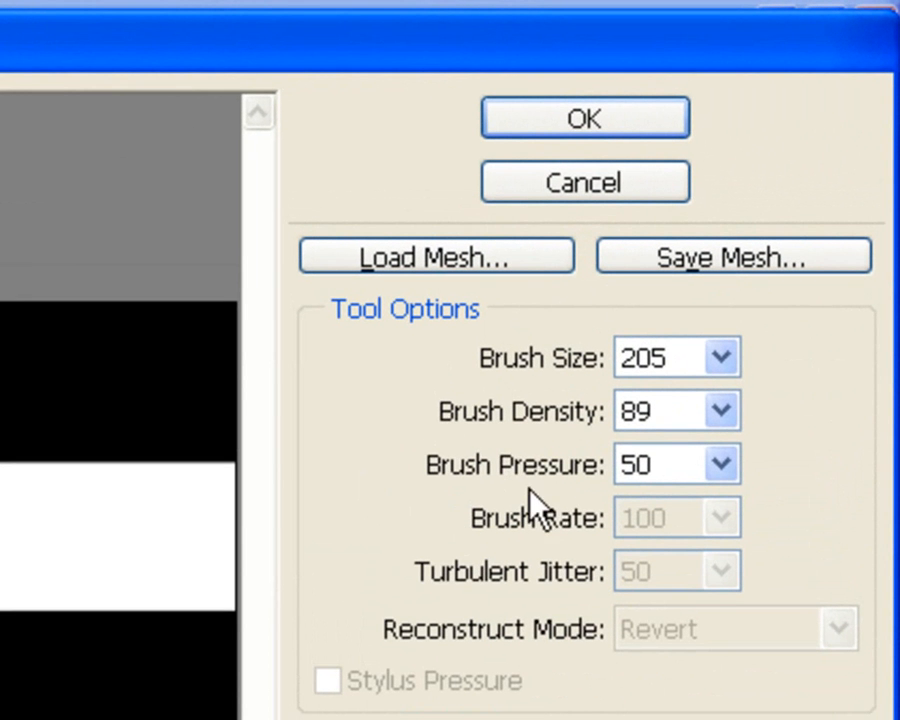
Set the brush density to 49 and compare downward warp strokes at brush pressure 21 and at a higher pressure across the right half
click(721, 410)
drag(633, 466, 613, 468)
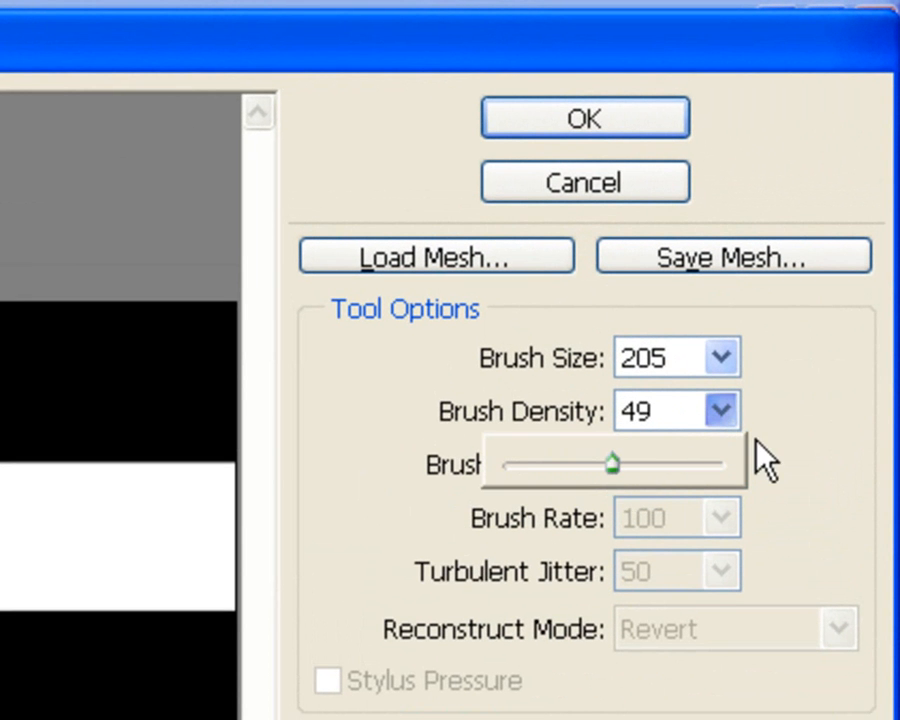
click(780, 457)
click(720, 464)
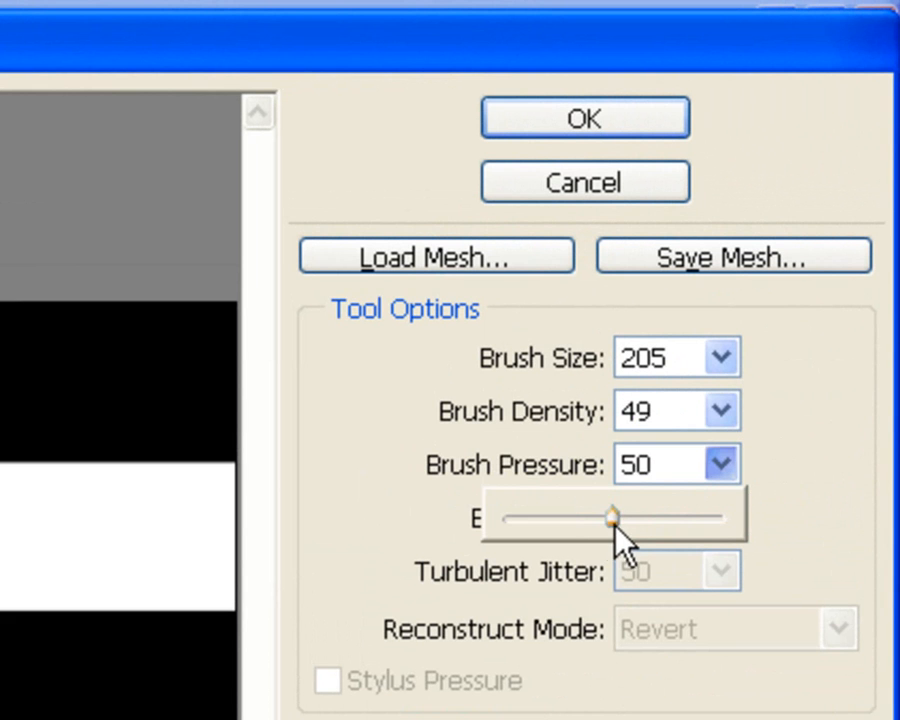
drag(595, 518, 549, 517)
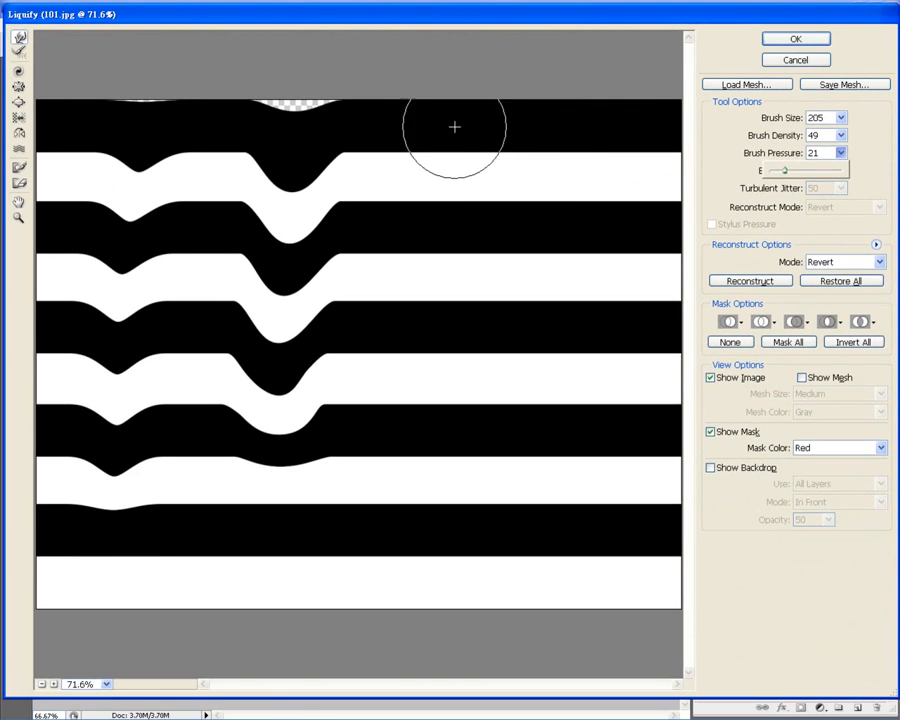
mouse_move(455, 127)
mouse_down()
mouse_move(425, 114)
mouse_move(426, 466)
mouse_up()
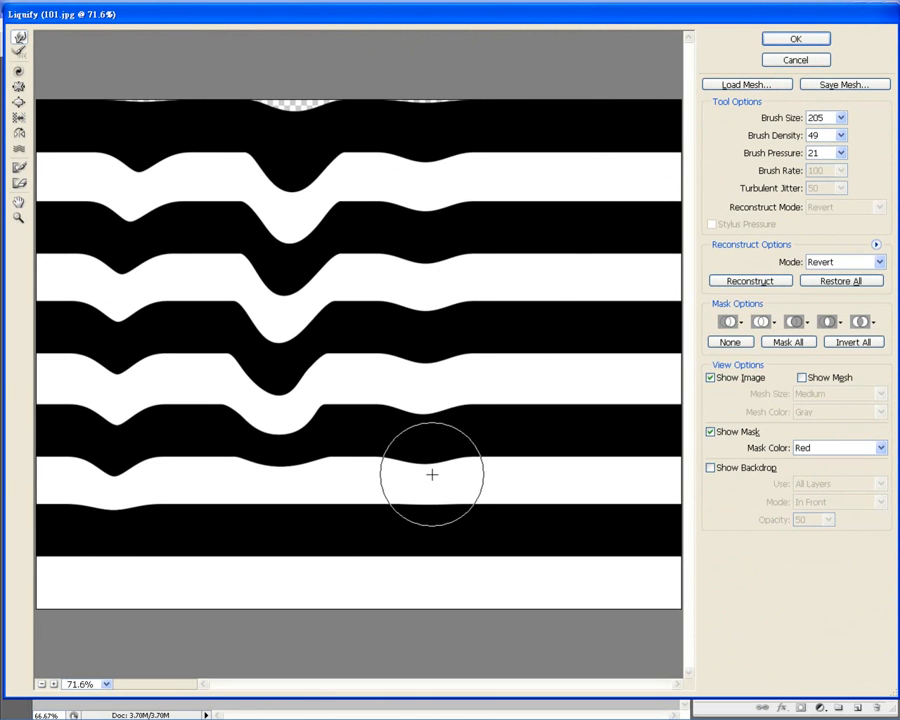
click(841, 153)
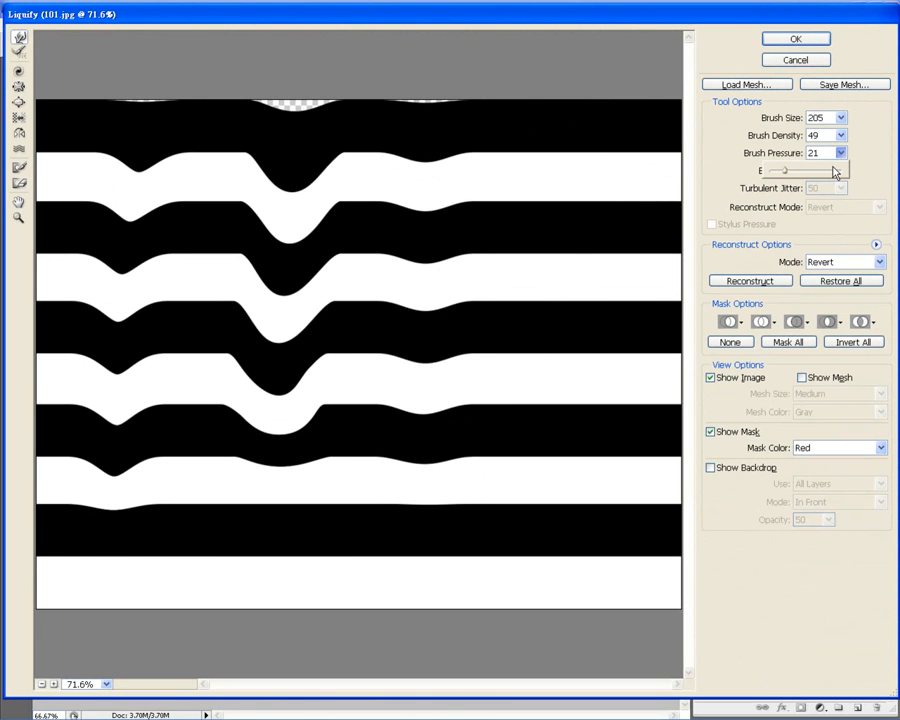
mouse_move(566, 117)
mouse_down()
mouse_move(550, 307)
mouse_move(561, 505)
mouse_up()
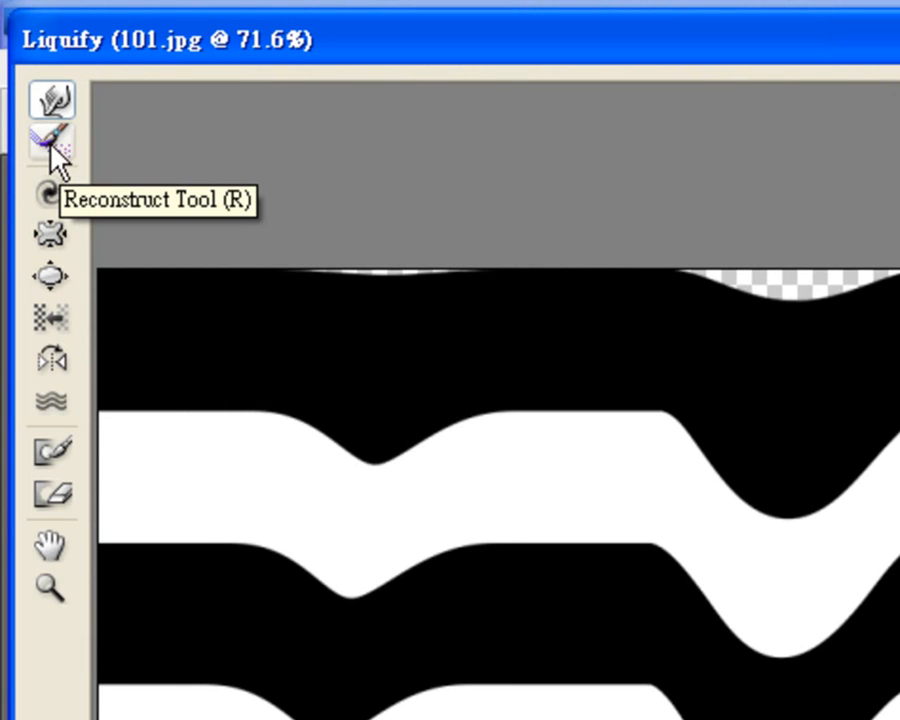
Partly restore each of the four warped bands of stripes with the Reconstruct tool
click(50, 143)
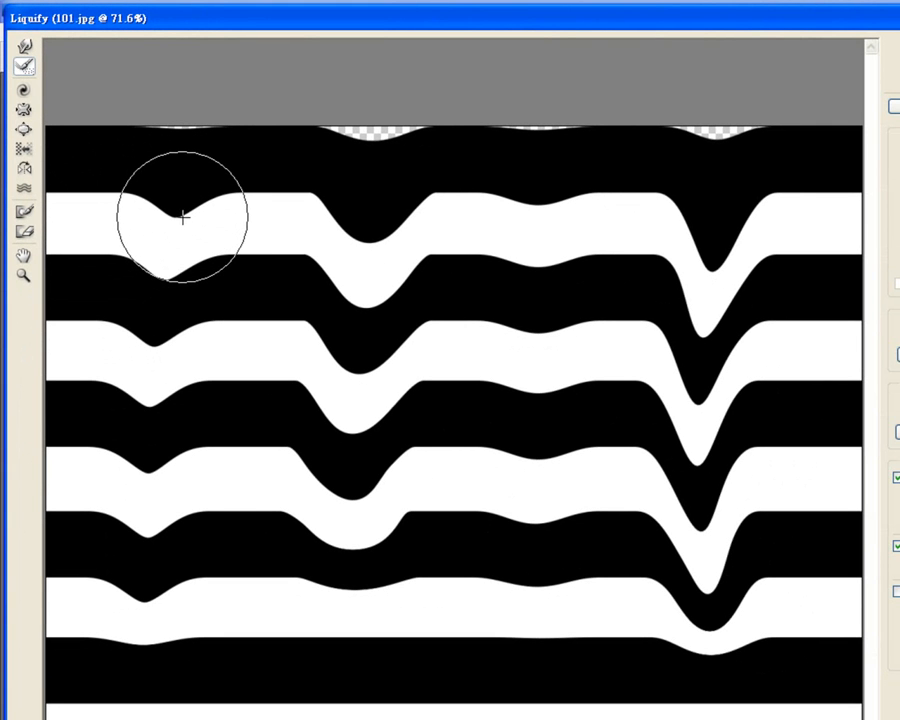
mouse_move(183, 217)
mouse_down()
mouse_move(146, 211)
mouse_move(165, 251)
mouse_move(166, 205)
mouse_move(174, 243)
mouse_move(168, 204)
mouse_up()
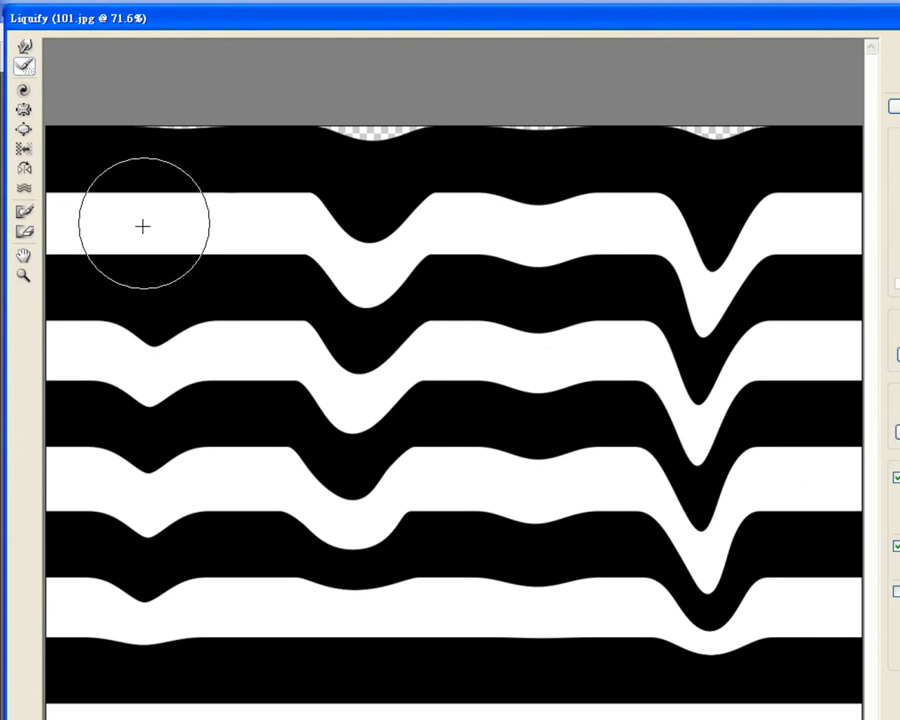
mouse_move(380, 390)
mouse_down()
mouse_move(324, 374)
mouse_move(376, 377)
mouse_move(322, 337)
mouse_move(388, 344)
mouse_move(345, 329)
mouse_move(413, 328)
mouse_move(376, 343)
mouse_up()
mouse_move(558, 466)
mouse_down()
mouse_move(517, 504)
mouse_move(510, 455)
mouse_move(559, 488)
mouse_move(517, 489)
mouse_move(548, 477)
mouse_up()
mouse_move(749, 331)
mouse_down()
mouse_move(684, 325)
mouse_move(703, 316)
mouse_move(692, 388)
mouse_move(687, 374)
mouse_move(730, 401)
mouse_move(694, 436)
mouse_up()
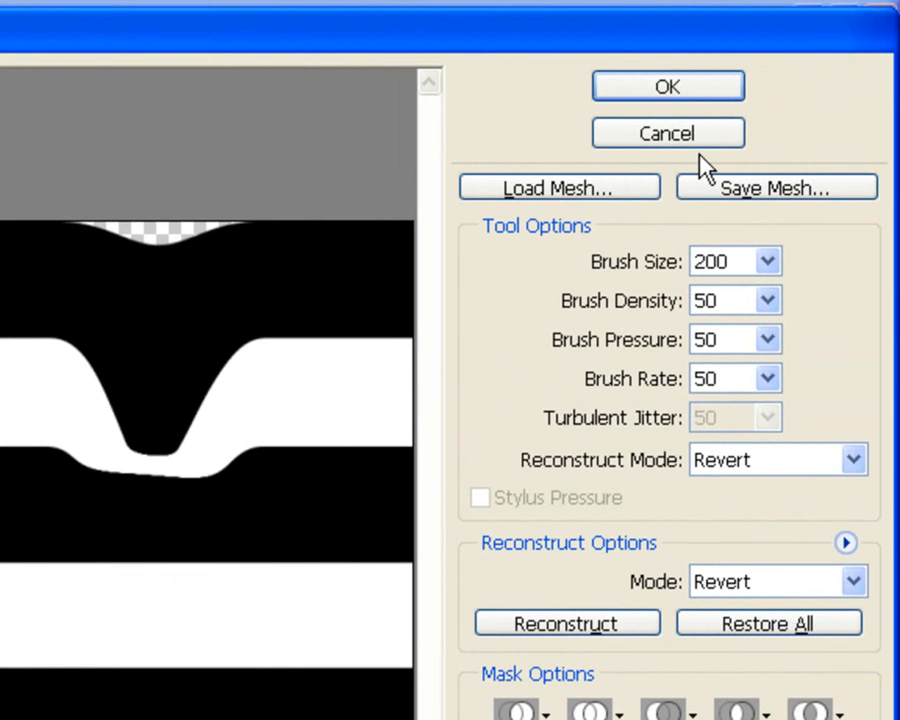
Reset all Liquify distortions and tool options without leaving the filter
key(alt)
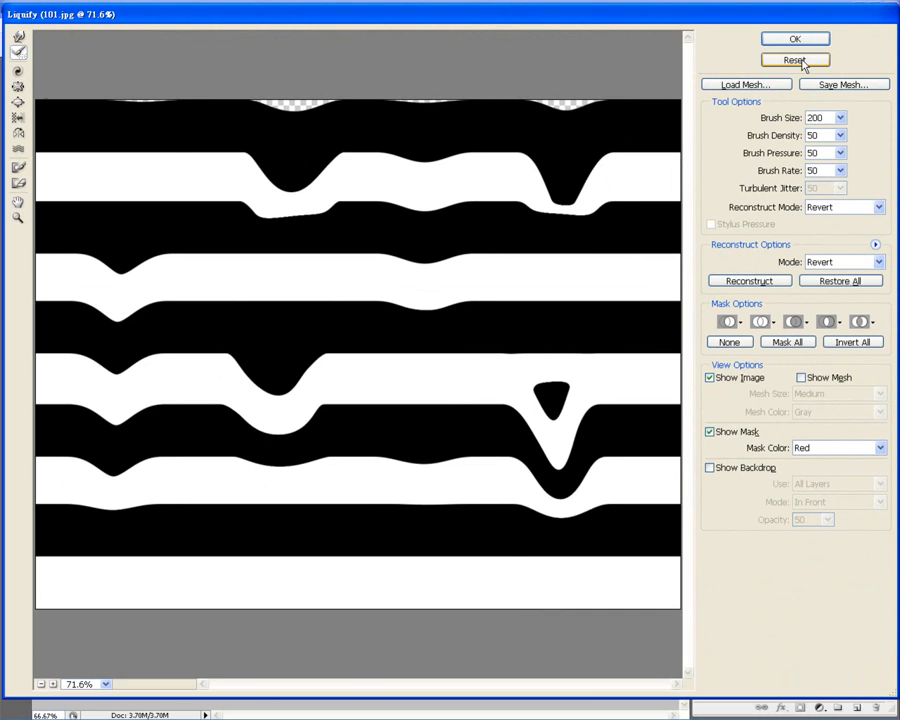
click(667, 133)
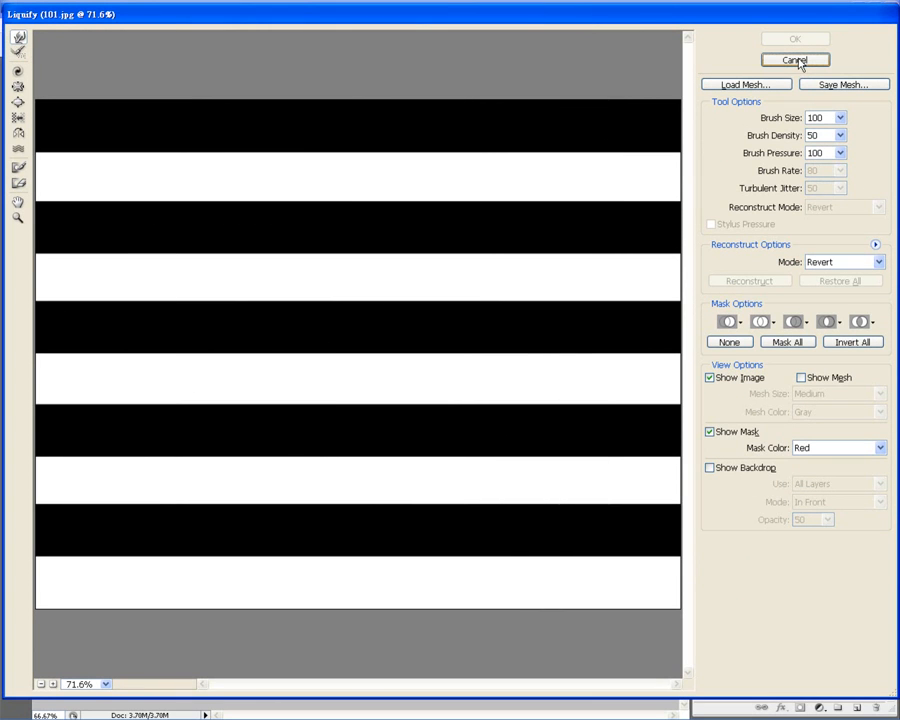
click(797, 62)
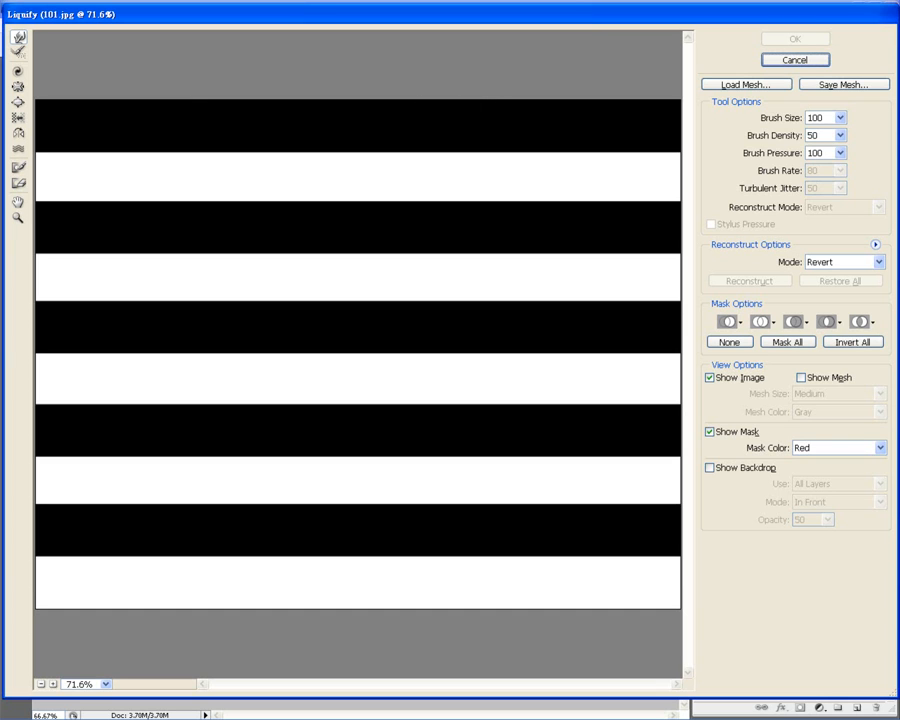
Set the Twirl Clockwise tool to brush size 600 and rate 100, try twirling the central stripes, and undo the twirl
click(21, 73)
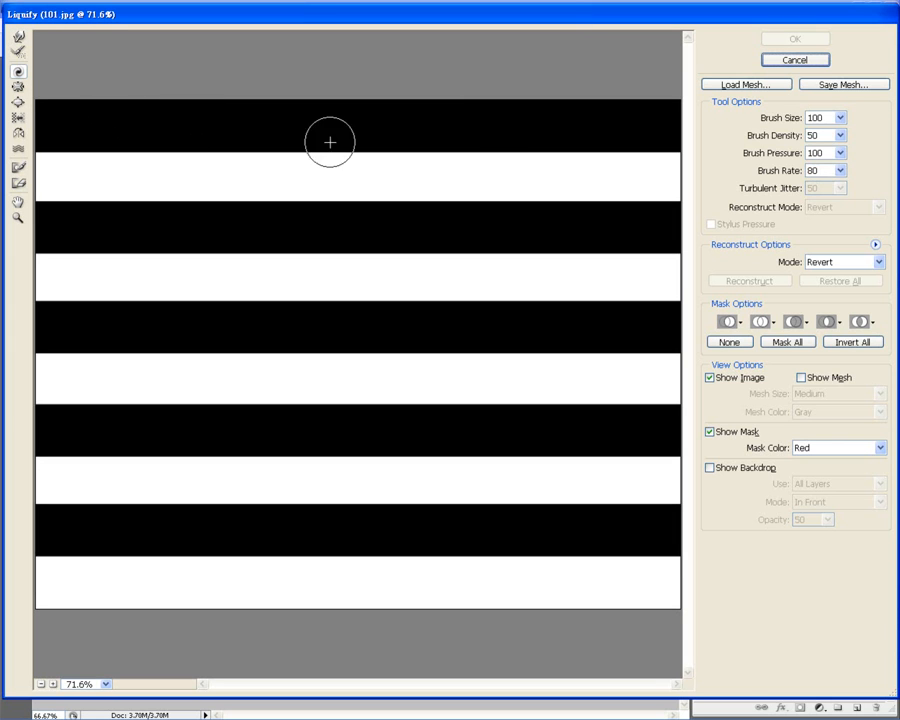
double_click(815, 118)
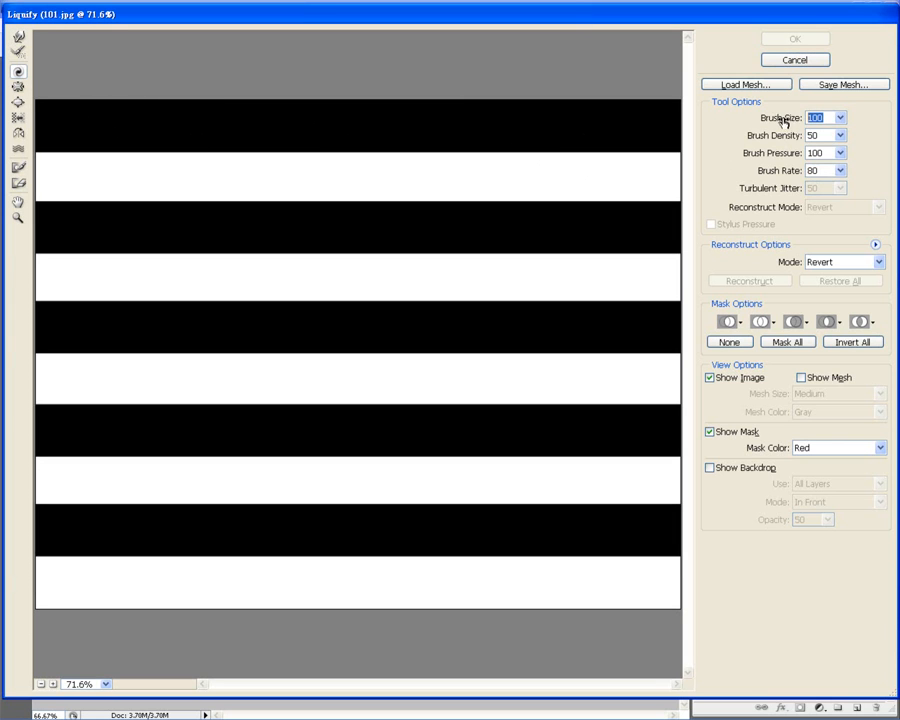
text(6)
click(840, 173)
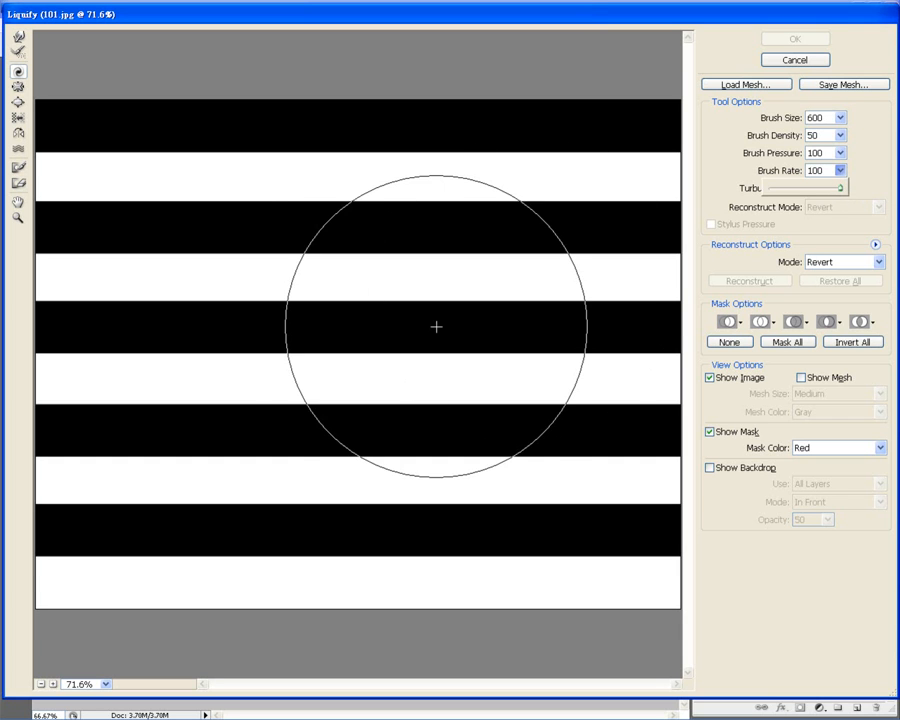
drag(352, 325, 344, 326)
key(ctrl+z)
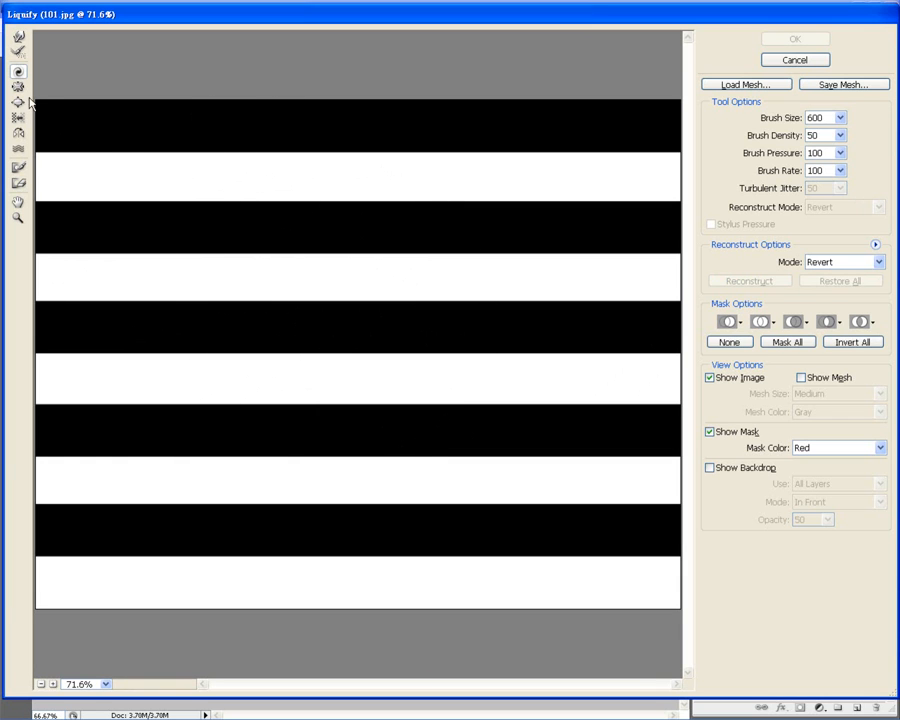
Try the Pucker tool on the central stripes and undo the distortion
click(18, 88)
drag(344, 326, 342, 326)
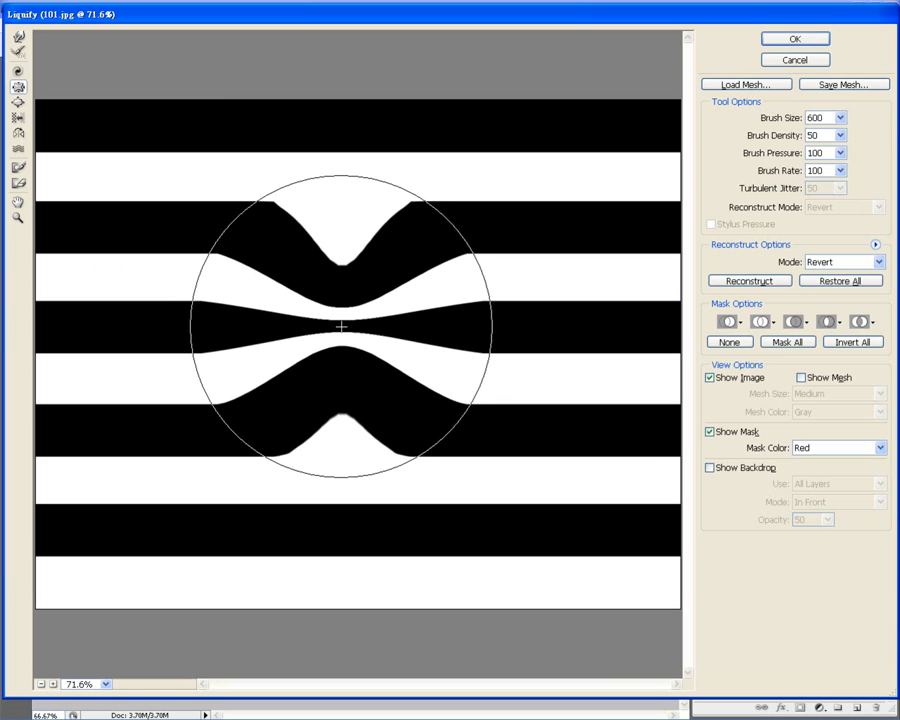
key(ctrl+z)
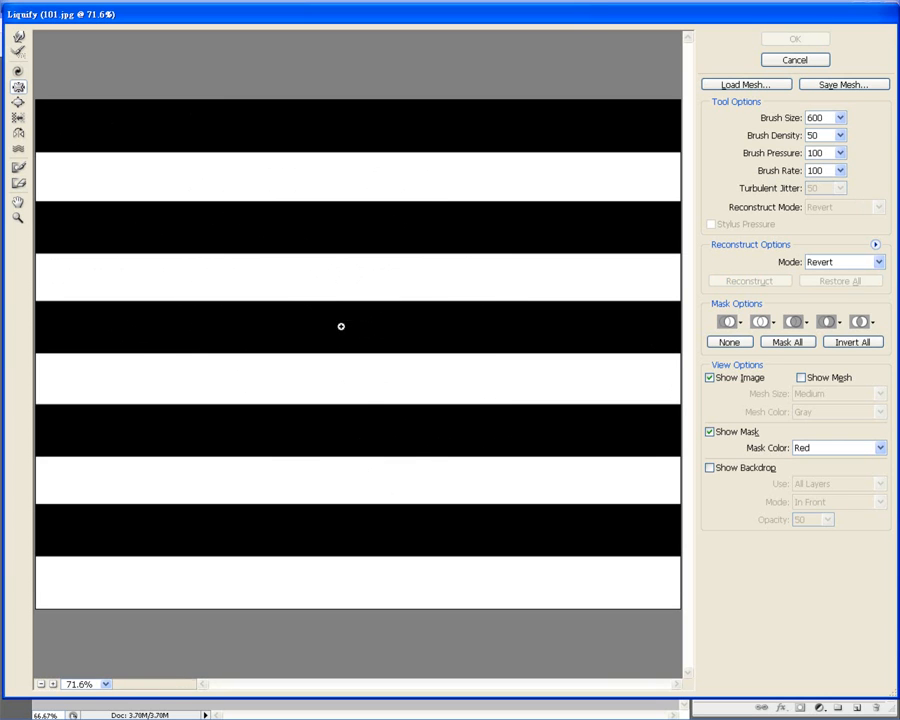
Try the Bloat tool on the central stripes and undo the distortion
click(22, 104)
drag(350, 325, 350, 329)
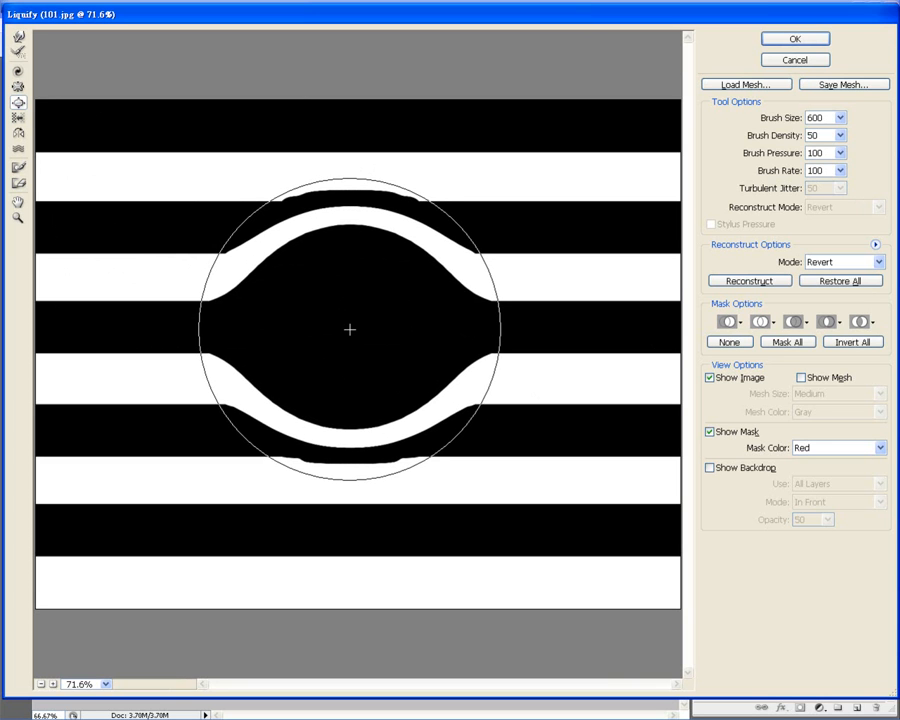
key(ctrl+z)
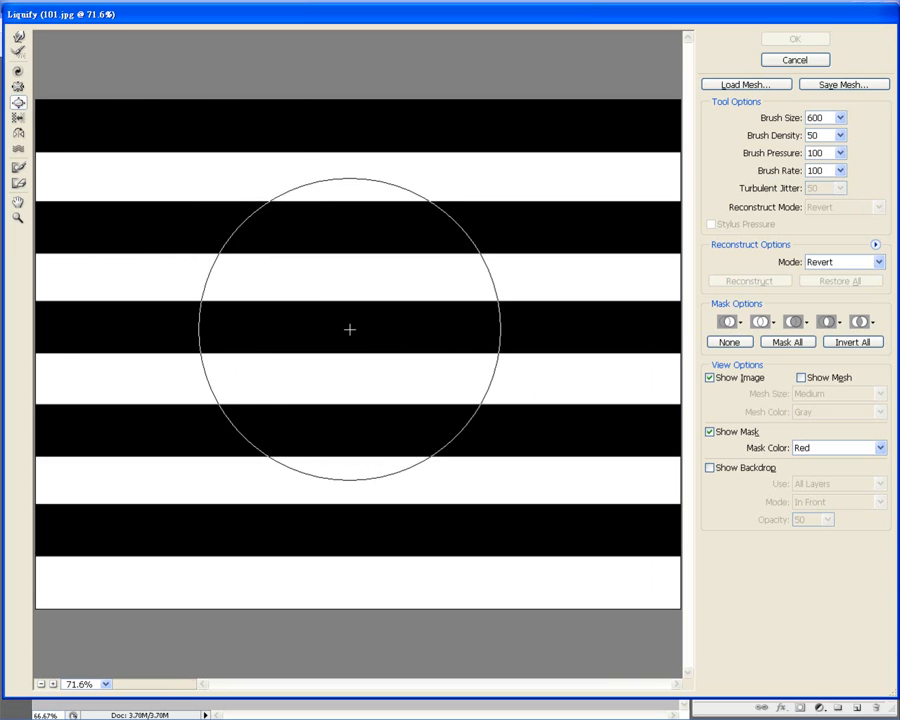
Try the Push Left tool on the central stripes and undo the distortion
click(21, 119)
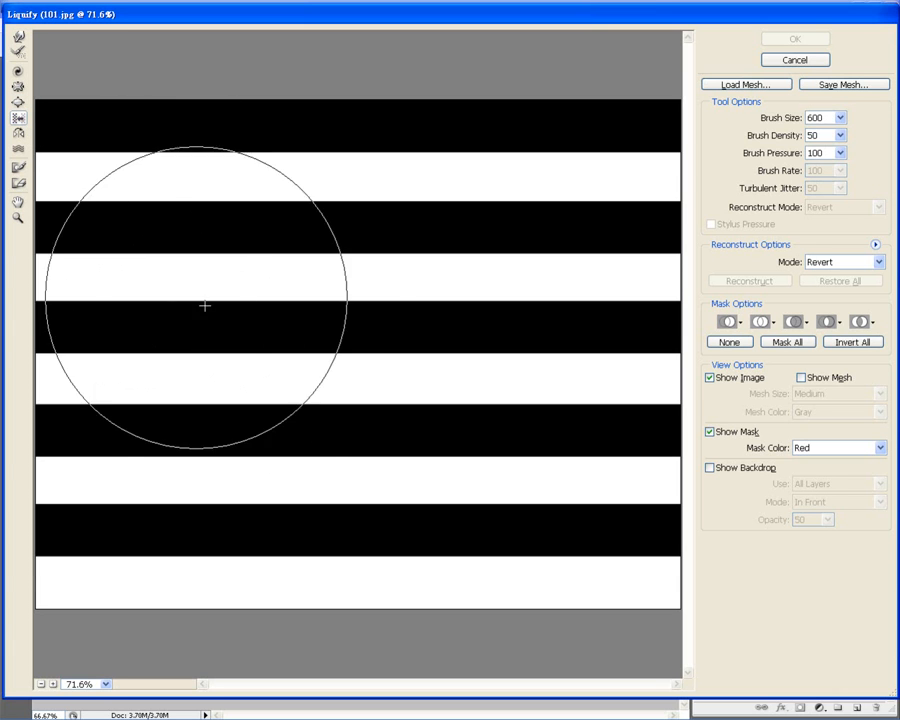
mouse_move(293, 366)
mouse_down()
mouse_move(253, 301)
mouse_move(258, 259)
mouse_move(307, 235)
mouse_move(388, 265)
mouse_move(406, 306)
mouse_move(373, 372)
mouse_move(311, 400)
mouse_move(257, 352)
mouse_move(333, 330)
mouse_up()
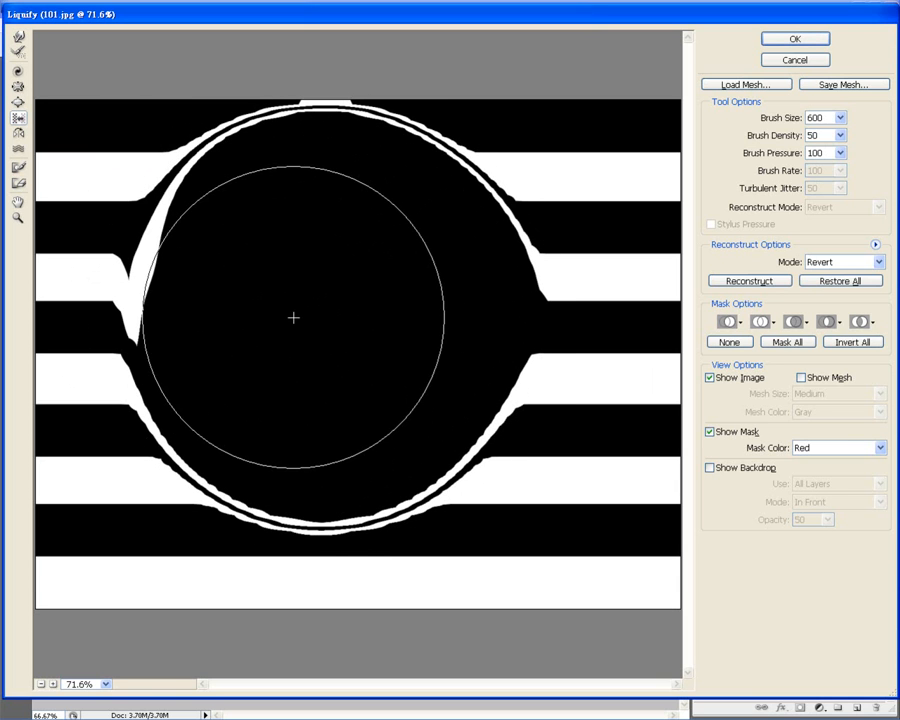
key(ctrl+z)
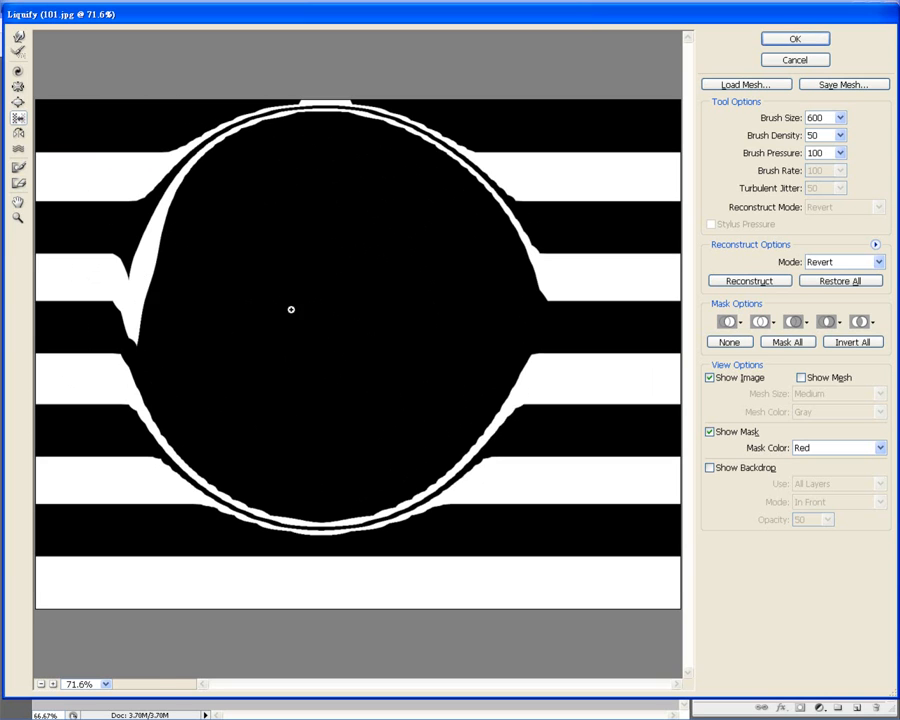
Try the Mirror tool across the central stripes and undo the distortion
click(18, 133)
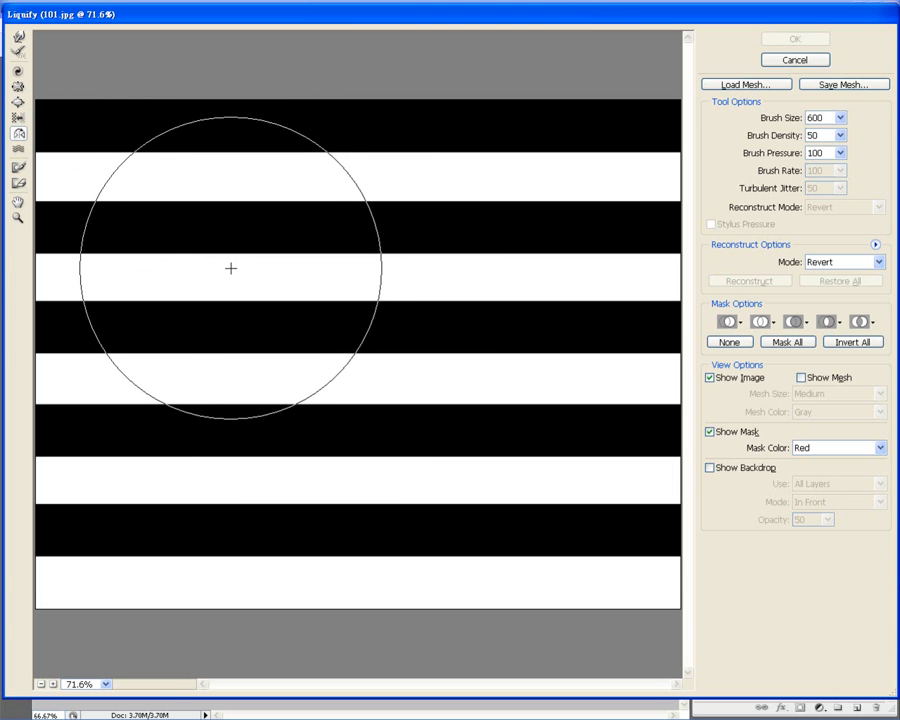
mouse_move(315, 201)
mouse_down()
mouse_move(263, 352)
mouse_move(315, 374)
mouse_move(393, 375)
mouse_move(434, 364)
mouse_move(433, 314)
mouse_move(352, 279)
mouse_move(331, 317)
mouse_up()
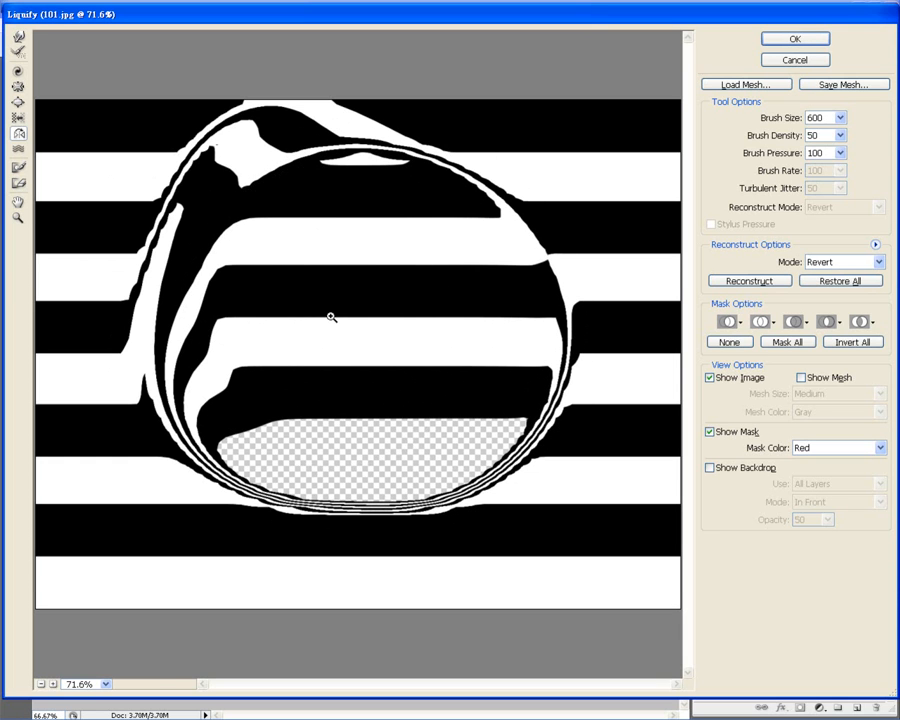
key(ctrl+z)
Try the Turbulence tool on the central stripes with turbulent jitter at 50 and undo the distortion
click(18, 149)
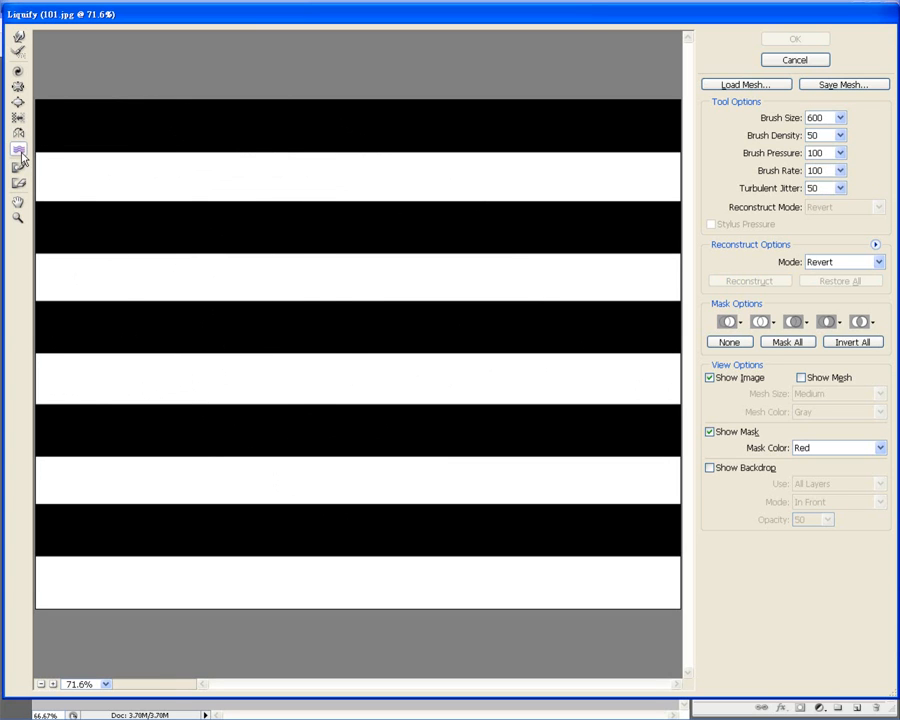
mouse_move(203, 291)
mouse_down()
mouse_move(422, 264)
mouse_move(454, 280)
mouse_move(458, 301)
mouse_move(571, 292)
mouse_move(415, 295)
mouse_move(563, 290)
mouse_move(491, 342)
mouse_up()
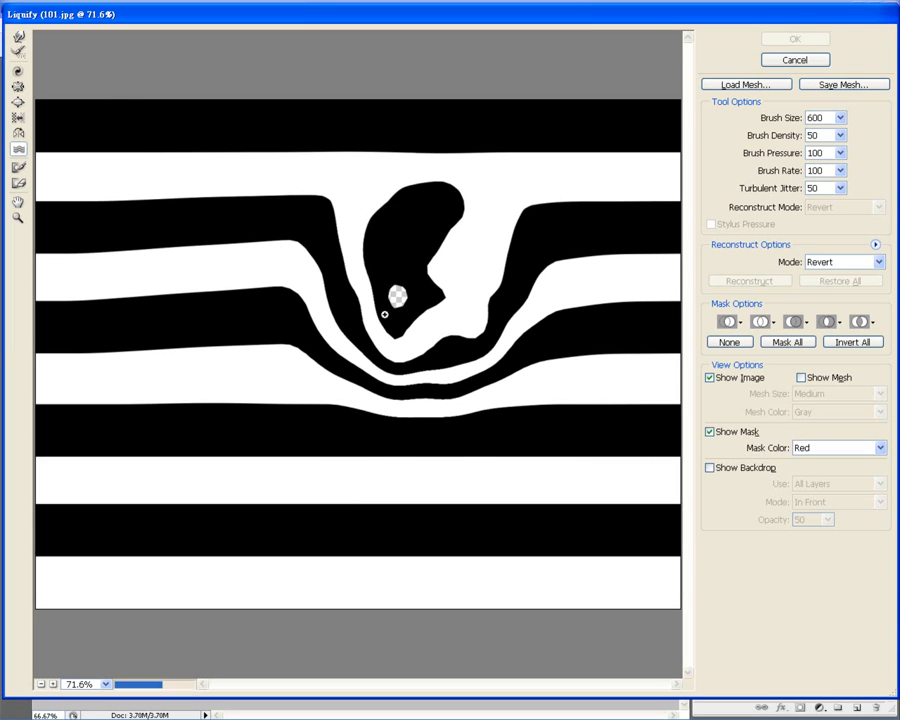
key(ctrl+z)
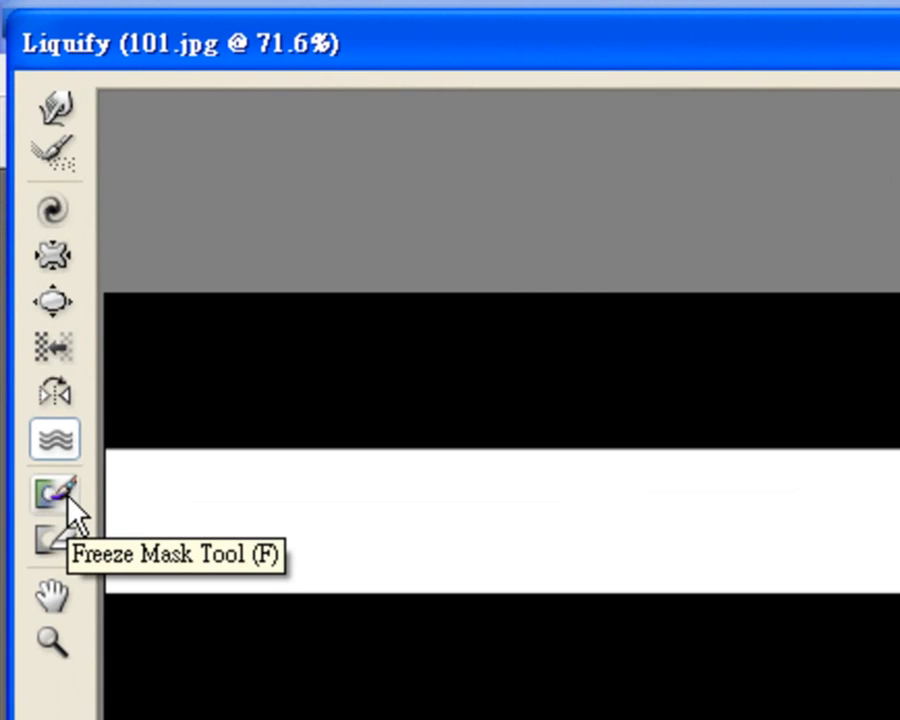
Freeze the top three stripes with the Freeze Mask tool at brush size 400 and push the lower stripes against them with Forward Warp
click(60, 492)
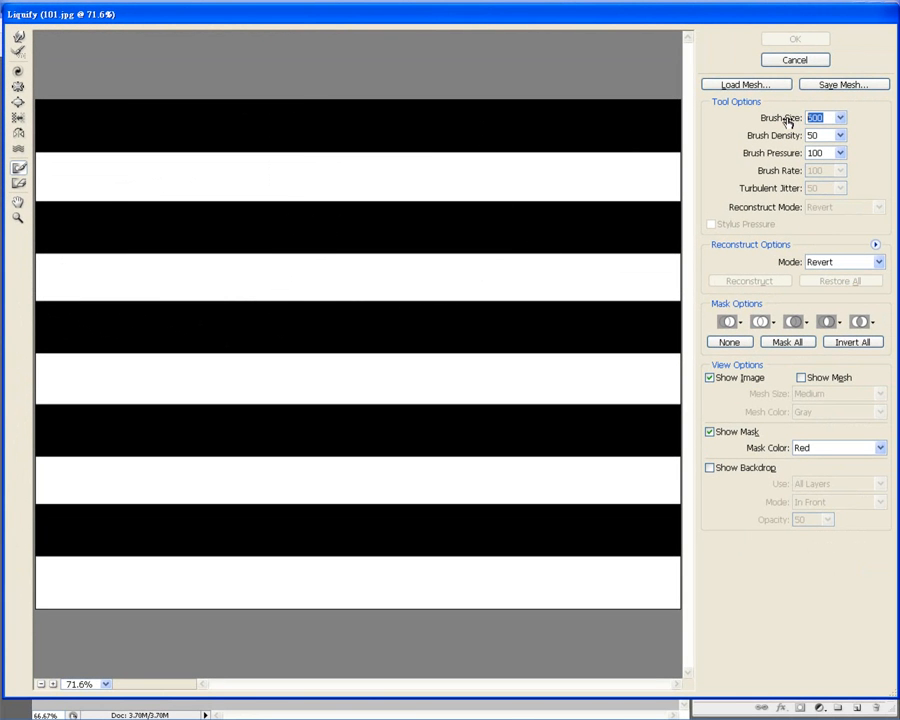
text(4)
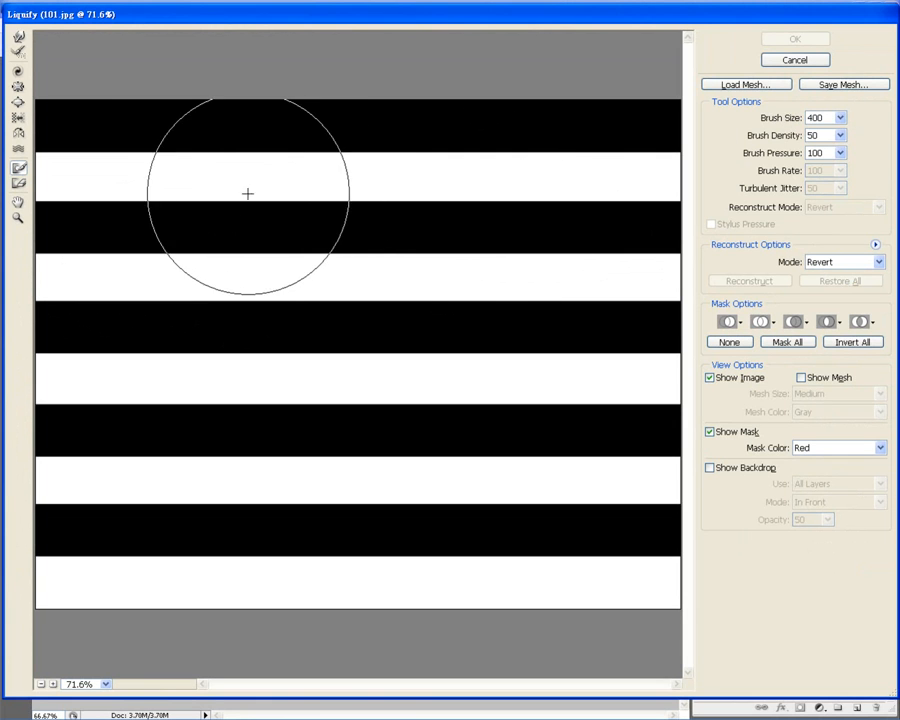
click(97, 174)
mouse_move(96, 174)
mouse_down()
mouse_move(58, 174)
mouse_move(663, 167)
mouse_move(659, 177)
mouse_move(647, 165)
mouse_up()
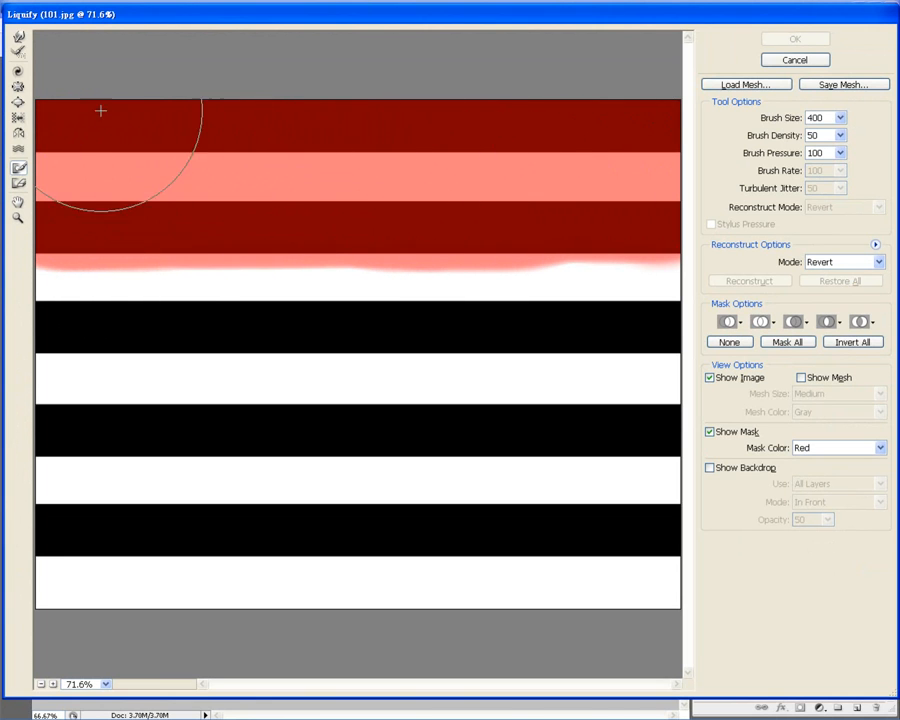
click(20, 38)
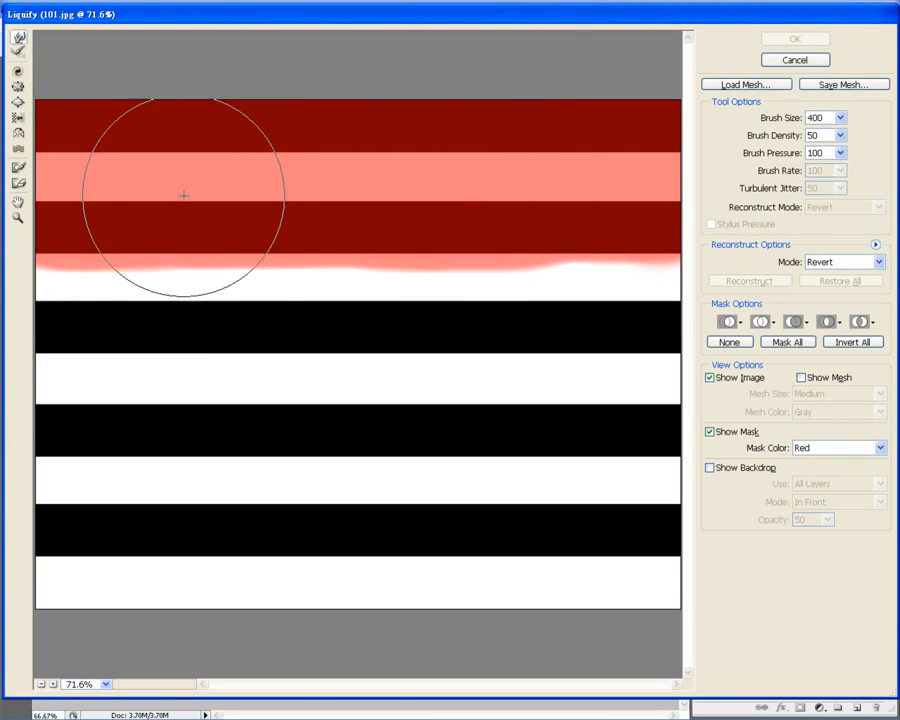
mouse_move(179, 458)
mouse_down()
mouse_move(173, 183)
mouse_move(287, 184)
mouse_move(320, 240)
mouse_move(319, 430)
mouse_move(340, 477)
mouse_move(424, 469)
mouse_move(470, 389)
mouse_move(494, 299)
mouse_move(499, 230)
mouse_move(474, 193)
mouse_up()
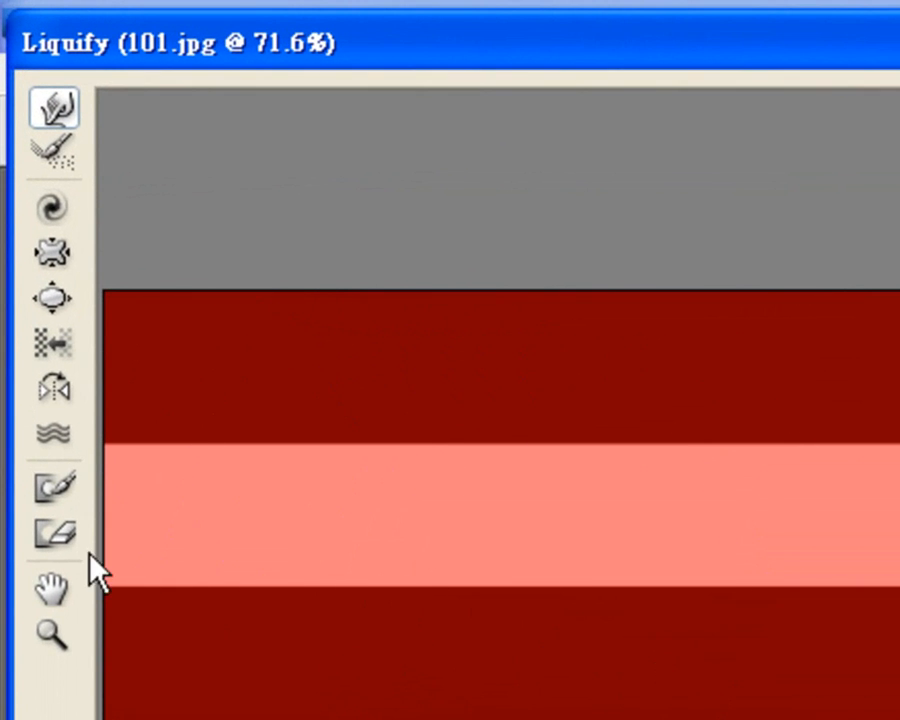
Erase the lower part of the frozen area with the Thaw Mask tool, across the full image width up to the first white stripe
click(72, 537)
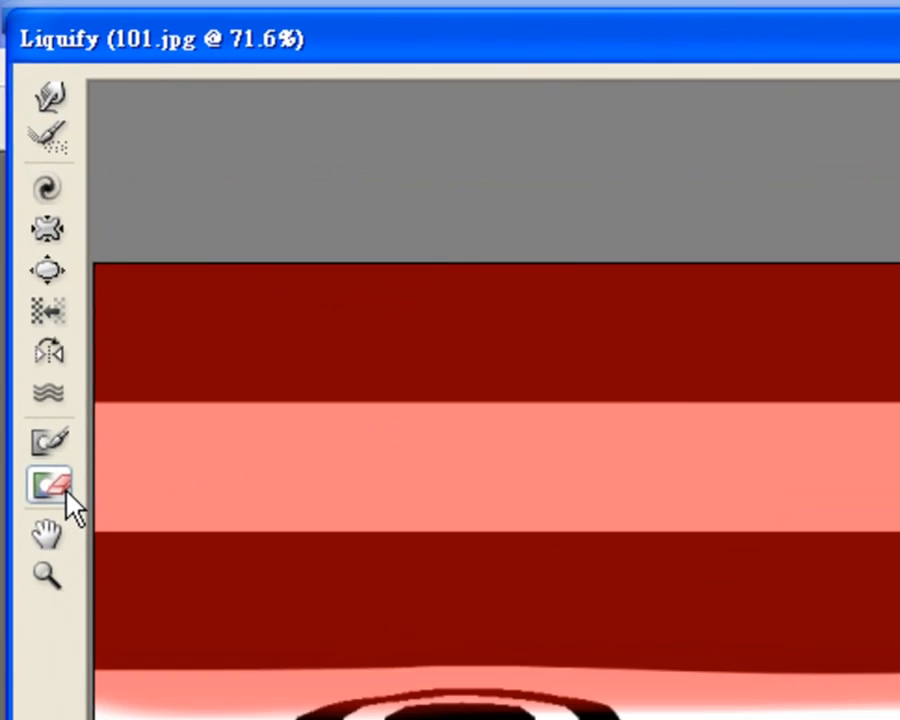
mouse_move(80, 293)
mouse_down()
mouse_move(136, 289)
mouse_move(74, 283)
mouse_move(161, 293)
mouse_move(283, 281)
mouse_move(287, 294)
mouse_move(633, 281)
mouse_up()
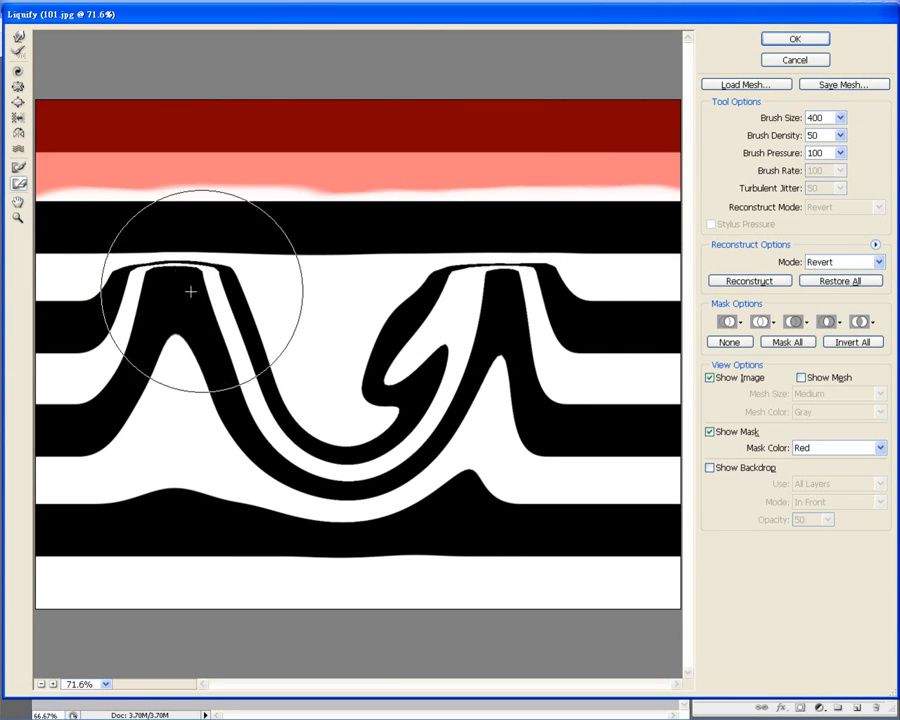
drag(33, 278, 688, 270)
Warp the thawed stripes in waves with the Forward Warp tool and cancel the Liquify filter
click(19, 38)
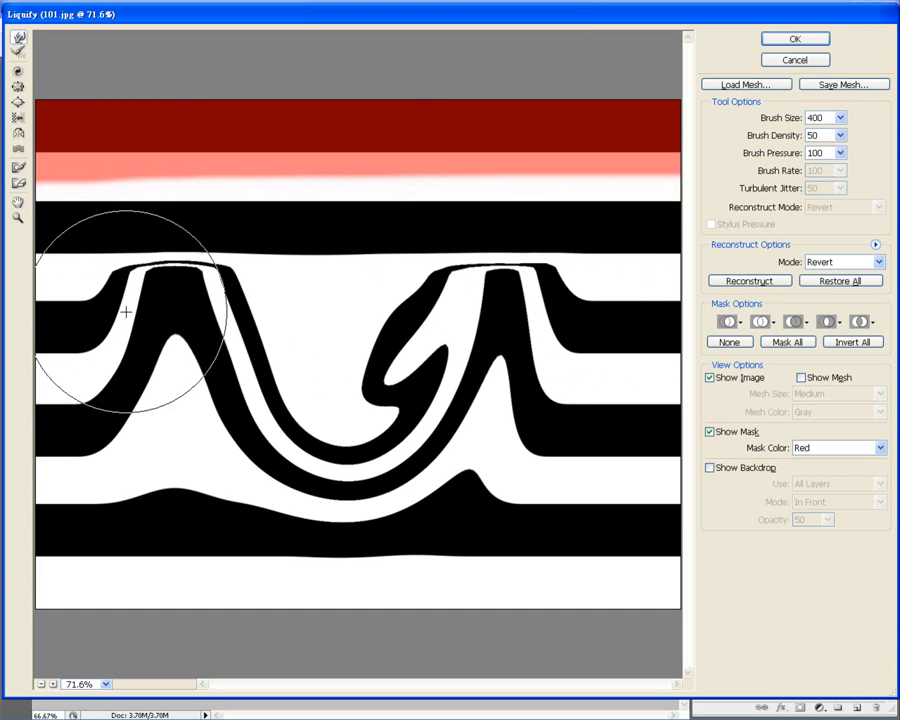
mouse_move(127, 305)
mouse_down()
mouse_move(139, 188)
mouse_move(184, 180)
mouse_move(275, 255)
mouse_move(303, 320)
mouse_move(305, 360)
mouse_move(337, 365)
mouse_move(435, 315)
mouse_move(482, 180)
mouse_move(523, 183)
mouse_move(552, 283)
mouse_move(546, 371)
mouse_up()
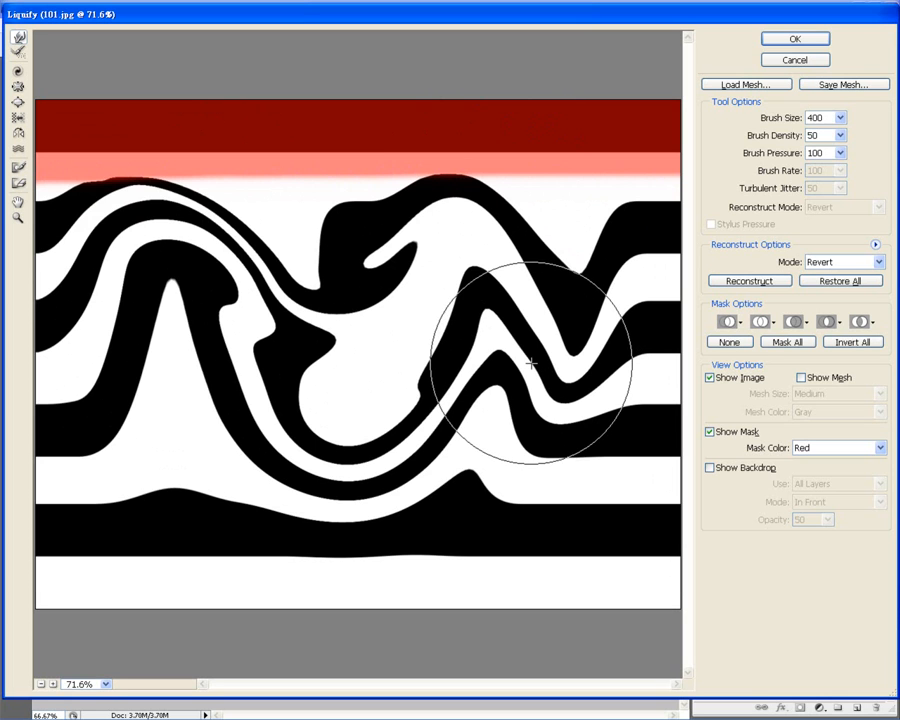
click(782, 62)
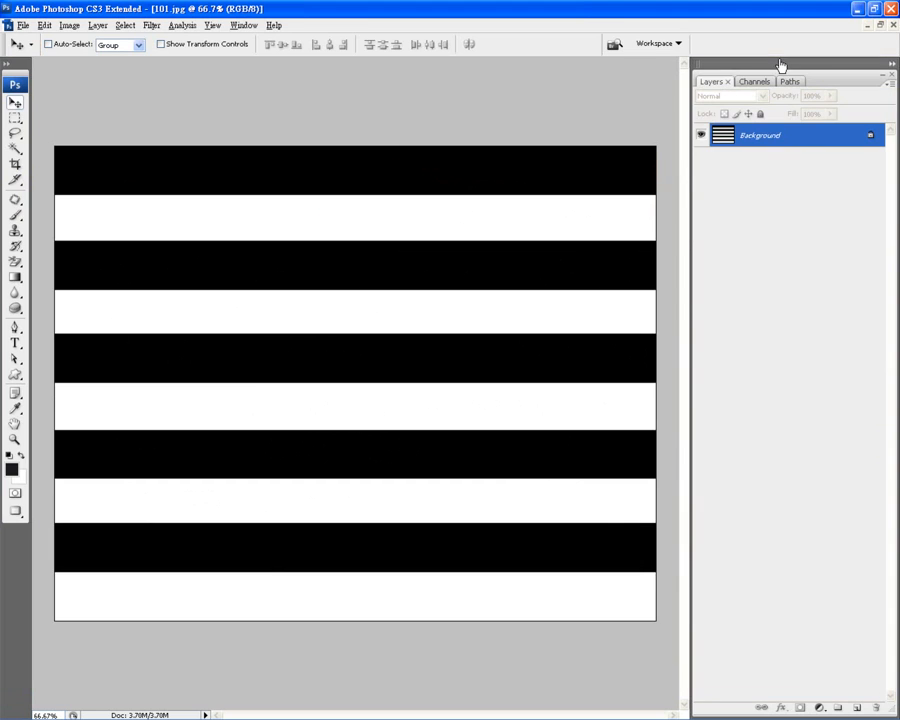
Switch to the portrait 100.jpg, open it in Liquify, and set the brush pressure to 50
key(ctrl+Tab)
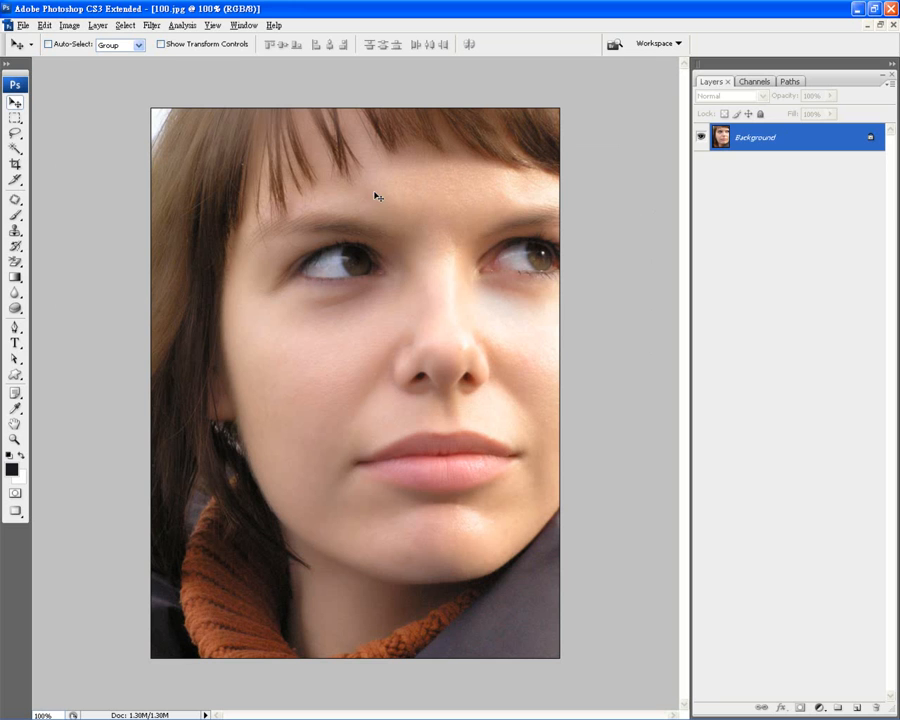
click(155, 32)
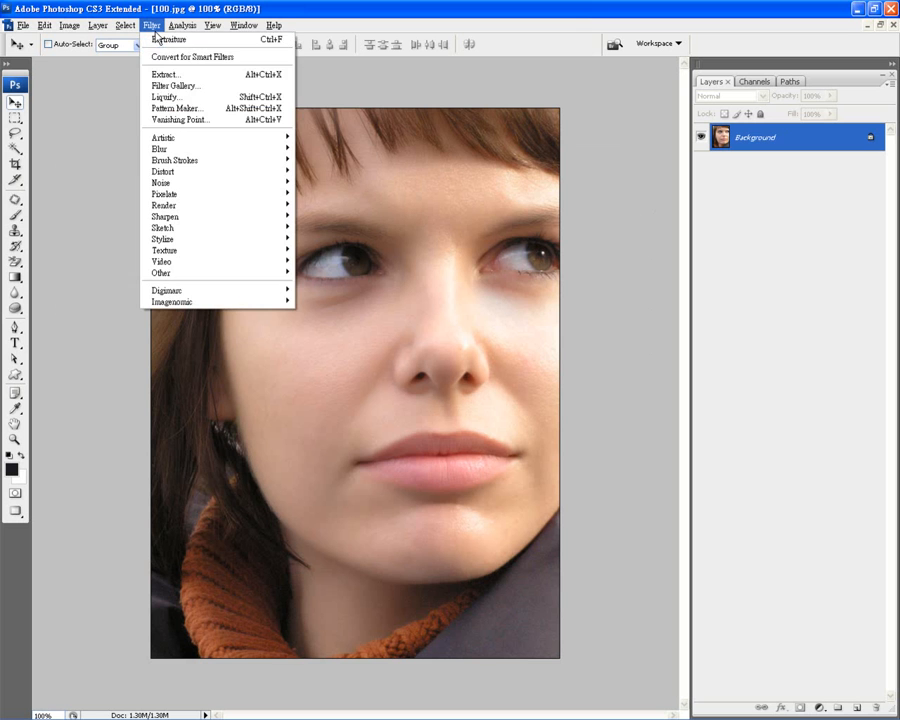
click(185, 97)
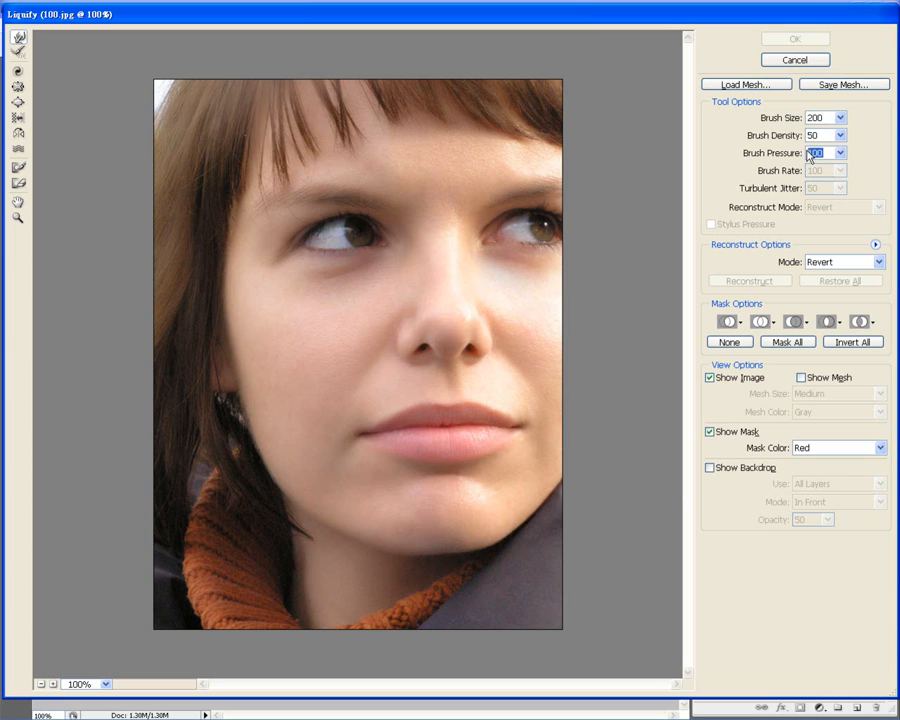
text(50)
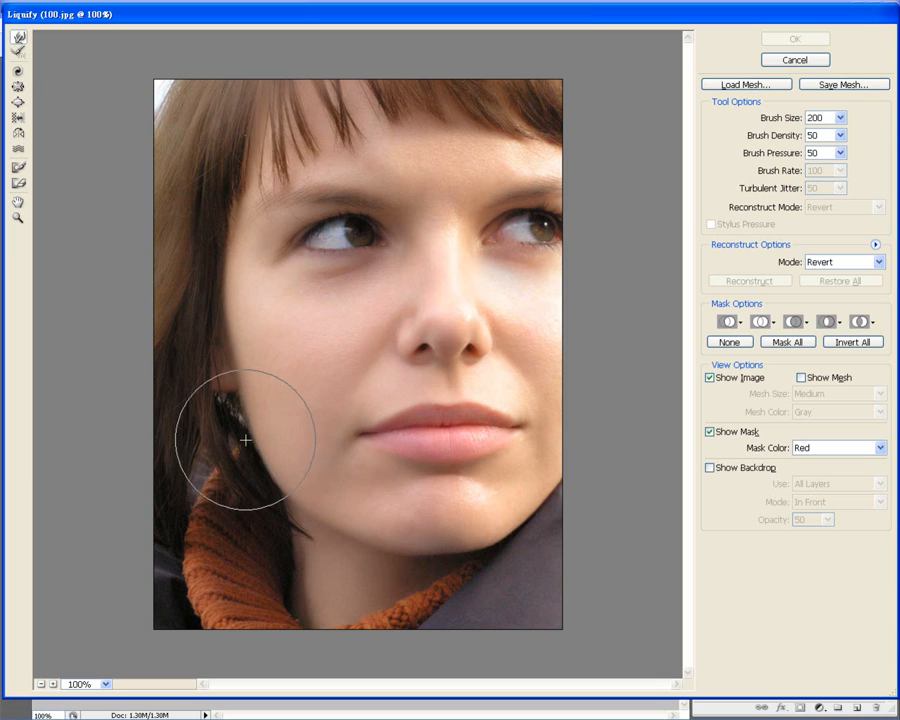
Push the woman's cheek and jawline inward with Forward Warp at brush size 200, and lift the mouth corners with brush size 100
mouse_move(246, 450)
mouse_down()
mouse_move(270, 471)
mouse_move(279, 460)
mouse_move(284, 492)
mouse_move(296, 481)
mouse_move(300, 499)
mouse_move(311, 499)
mouse_move(302, 526)
mouse_move(325, 514)
mouse_move(361, 544)
mouse_up()
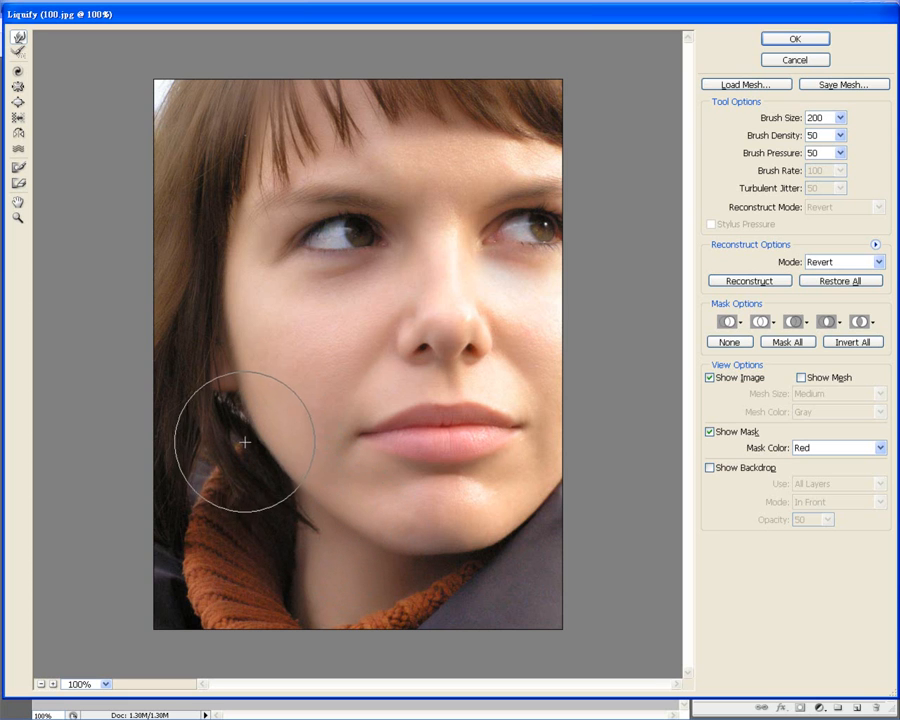
drag(229, 411, 237, 397)
mouse_move(262, 457)
mouse_down()
mouse_move(317, 507)
mouse_move(283, 480)
mouse_up()
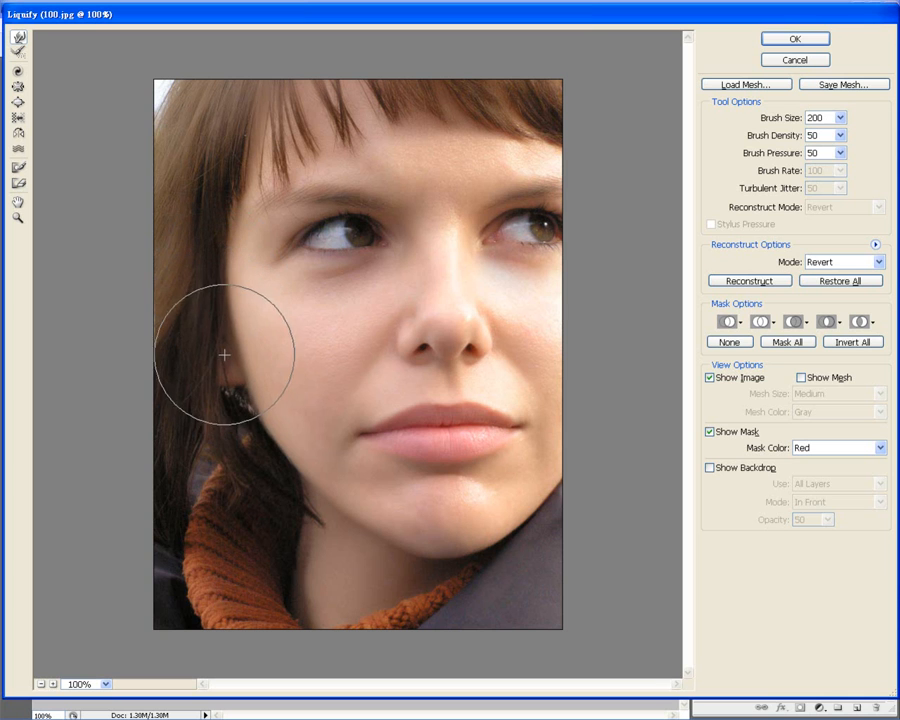
drag(264, 445, 273, 454)
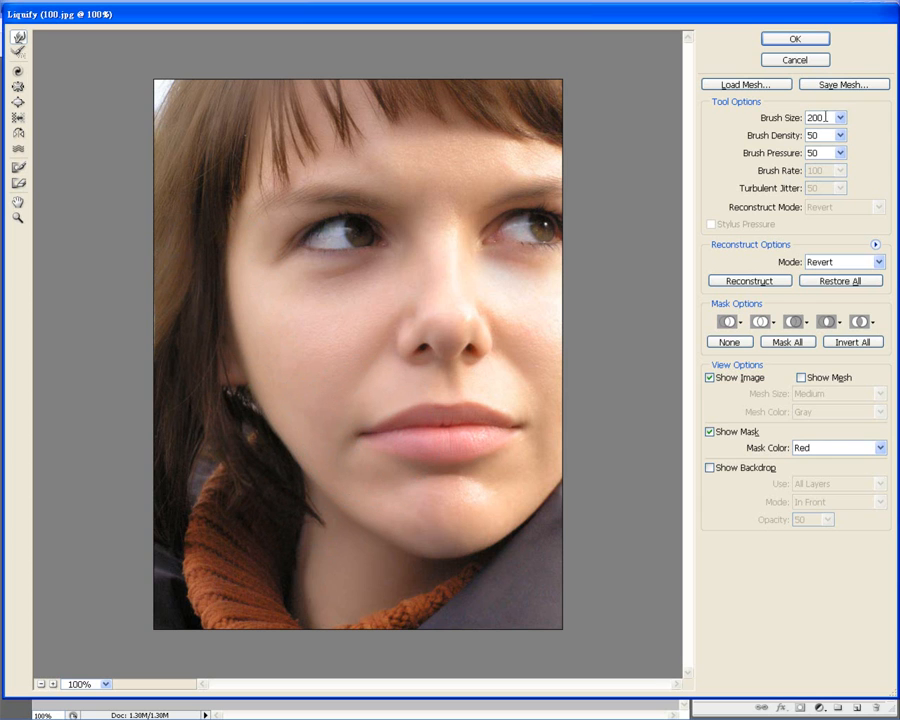
text(1)
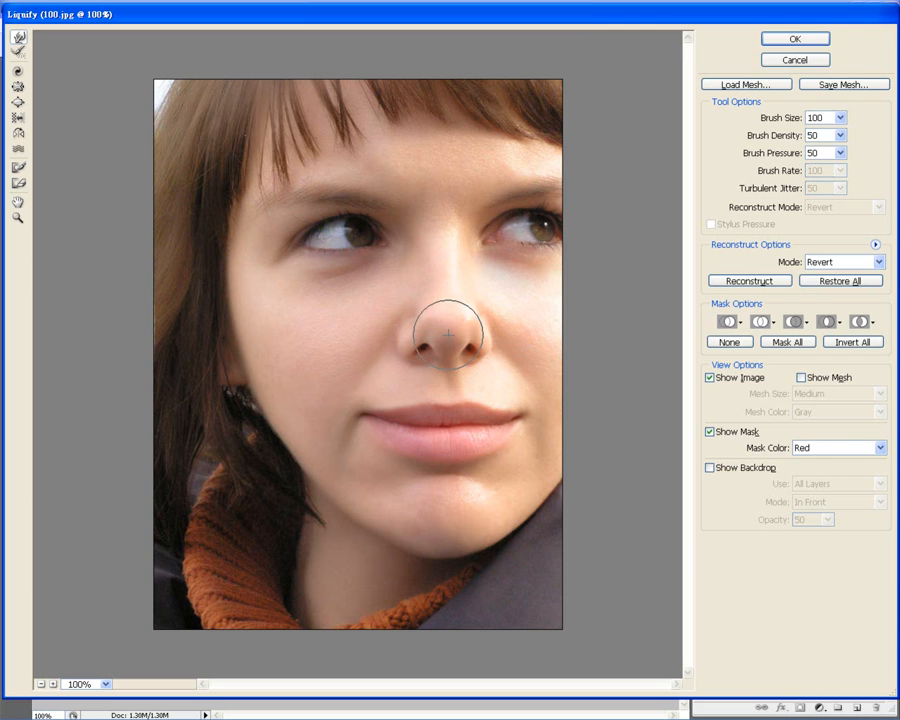
Try shrinking the nose with the Pucker tool at brush size 250 and undo the distortion
click(18, 88)
drag(450, 320, 450, 323)
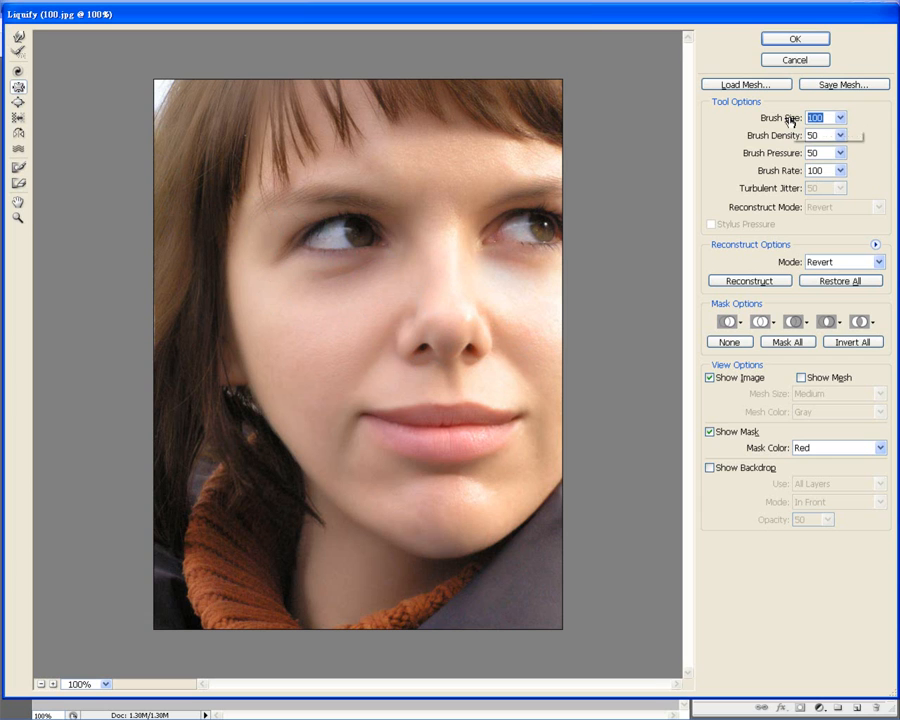
text(250)
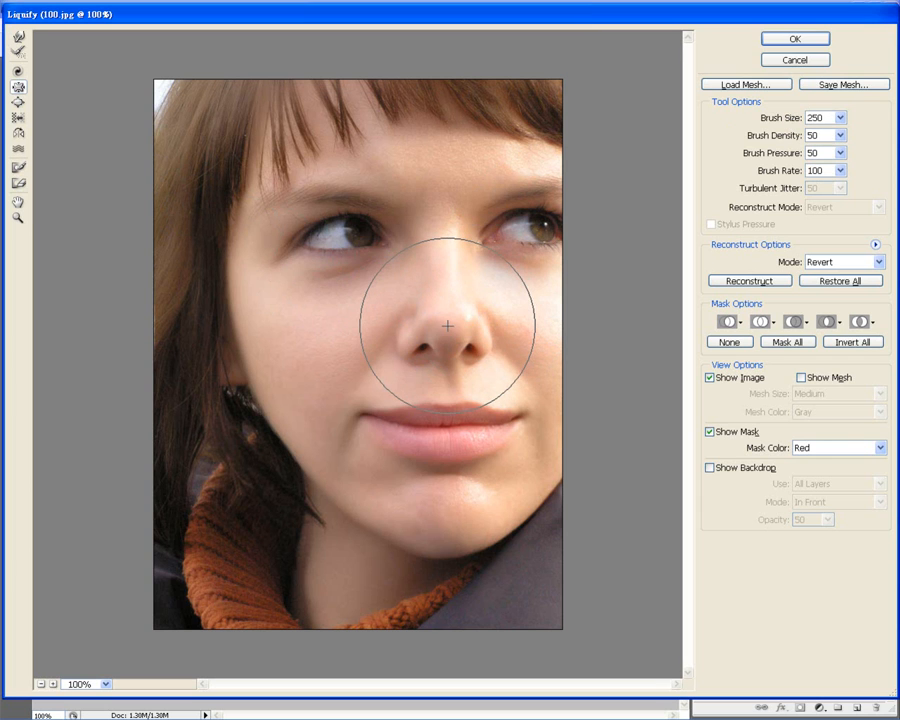
drag(447, 326, 418, 326)
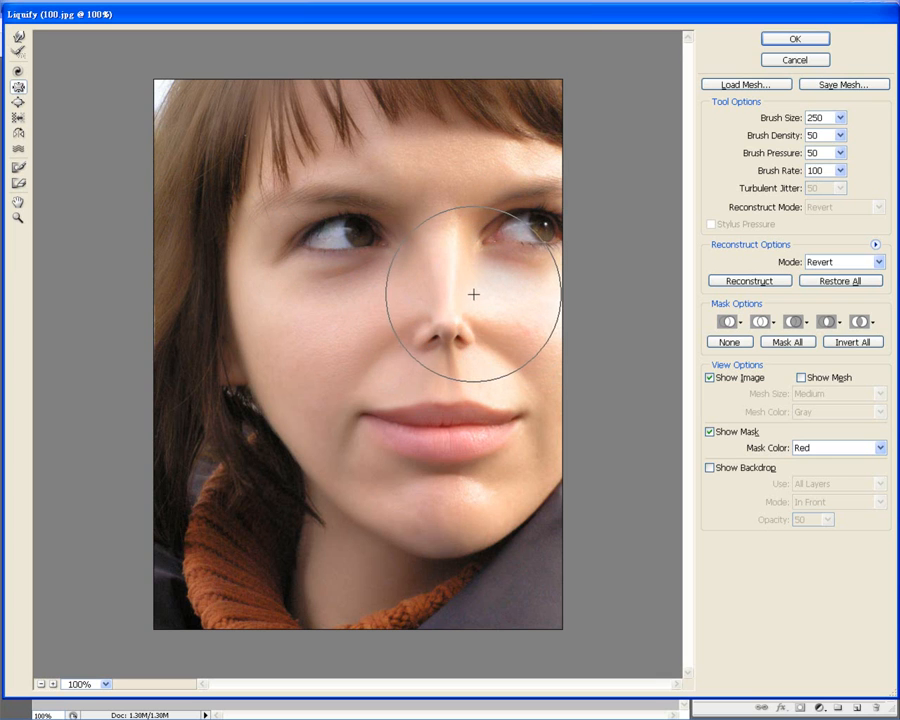
key(ctrl+z)
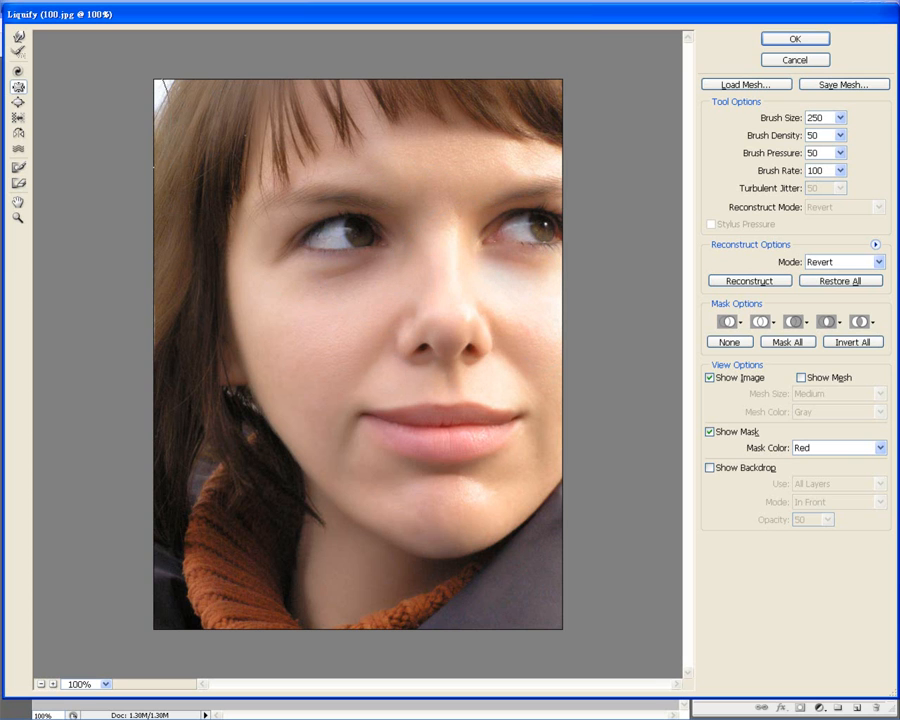
Try enlarging both eyes with the Bloat tool at brush size 250 and undo the enlargement
drag(346, 224, 350, 224)
drag(531, 229, 531, 229)
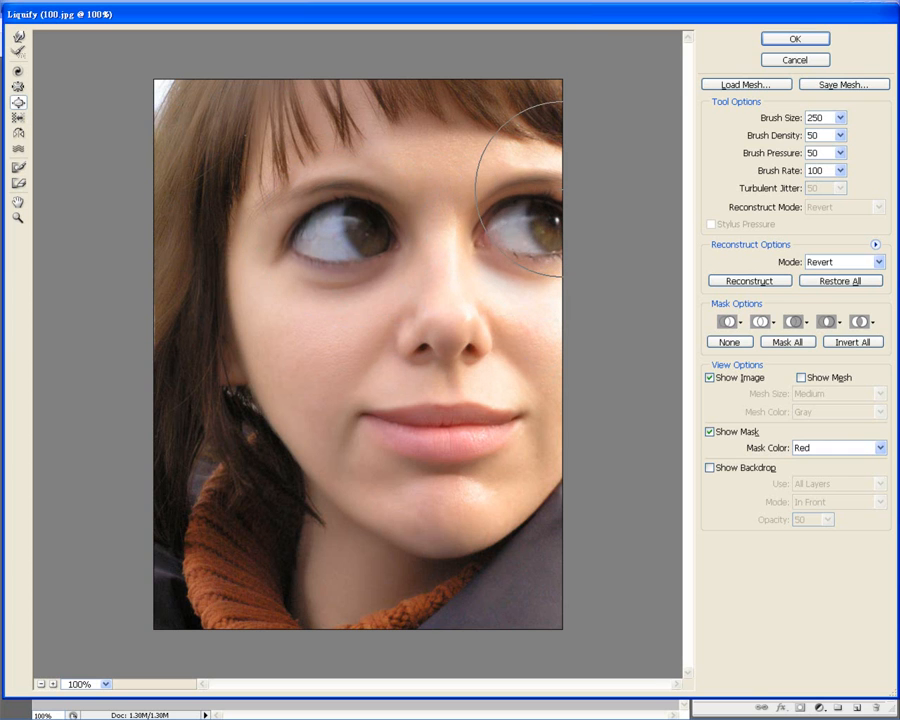
key(ctrl+alt+z)
key(ctrl+alt+z)
key(ctrl+alt+z)
key(ctrl+alt+z)
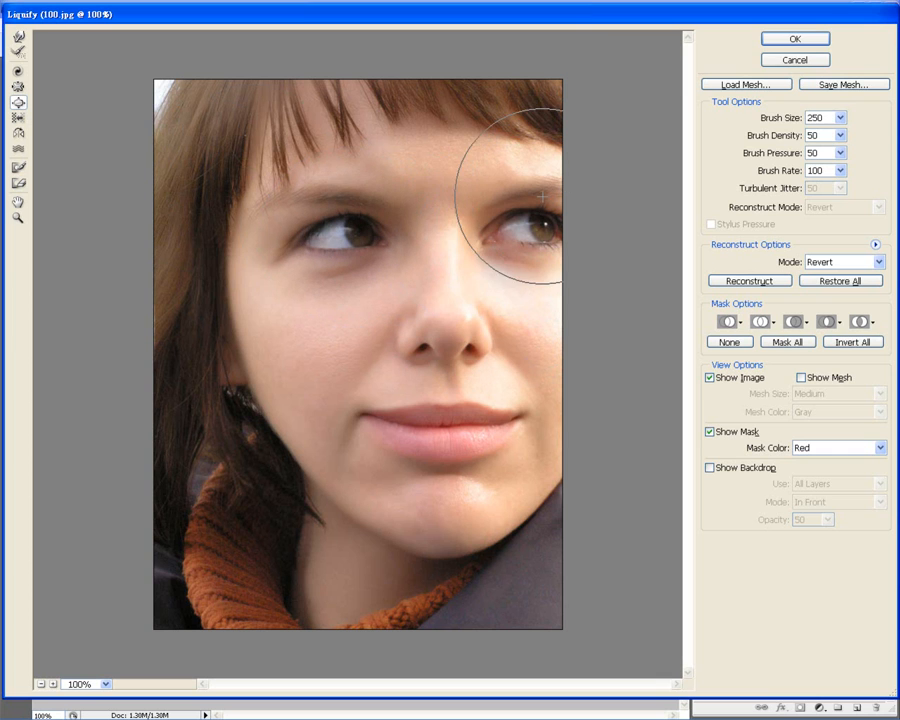
Apply the Liquify retouching to the portrait and repeatedly undo and redo it to compare before and after
click(777, 42)
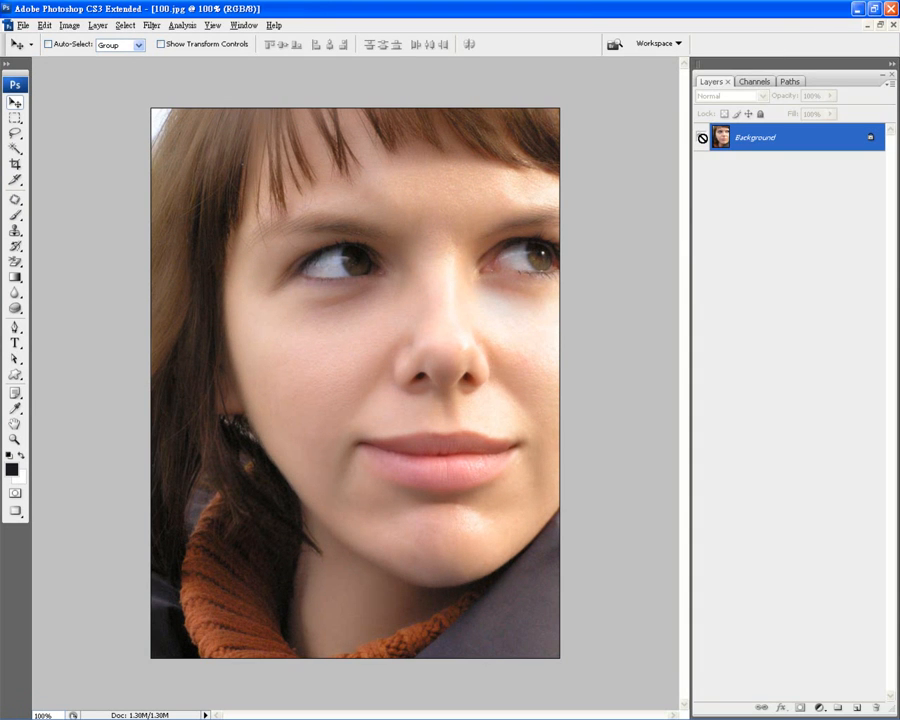
key(ctrl+z)
key(ctrl+z)
key(ctrl+z)
key(ctrl+z)
key(ctrl+z)
key(ctrl+z)
key(ctrl+z)
key(ctrl+z)
key(ctrl+z)
key(ctrl+z)
Close the portrait document 100.jpg
key(ctrl+w)
click(452, 280)
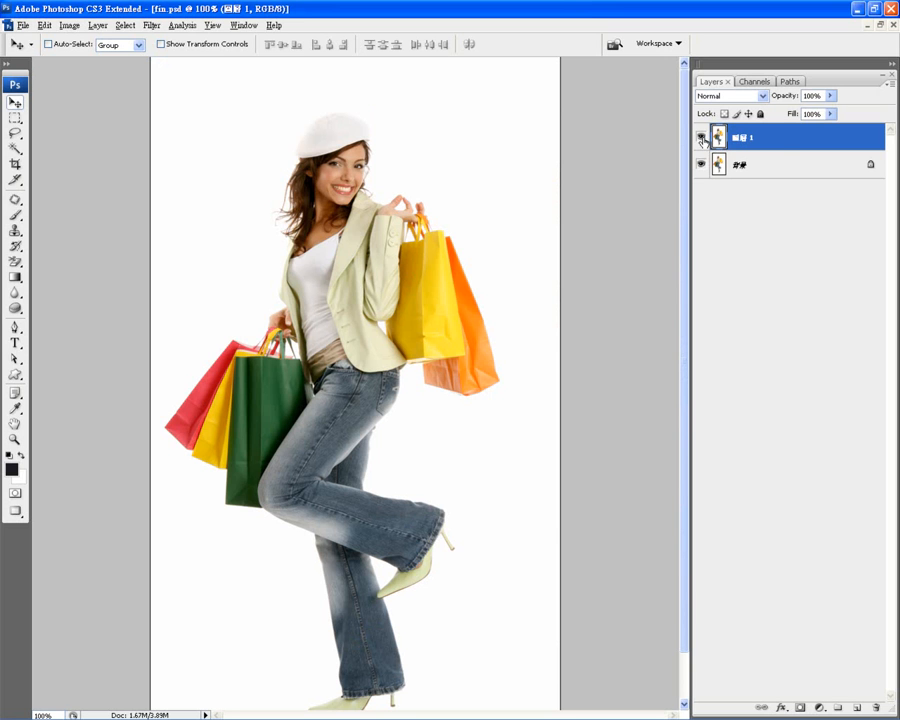
Toggle the visibility of the upper layer in fin.psd to compare the retouched figure with the original
click(702, 139)
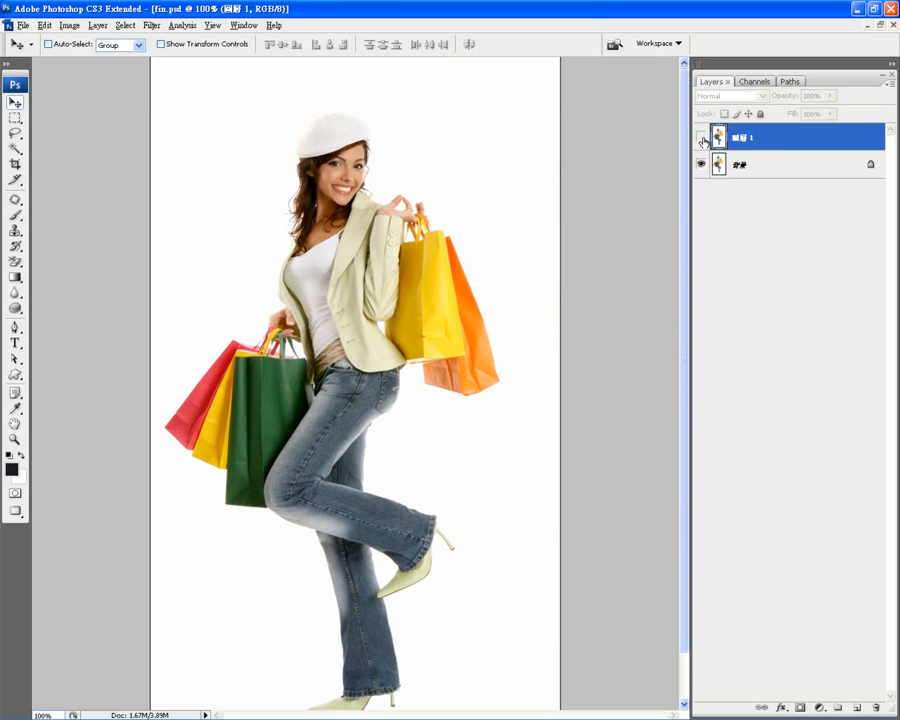
click(702, 140)
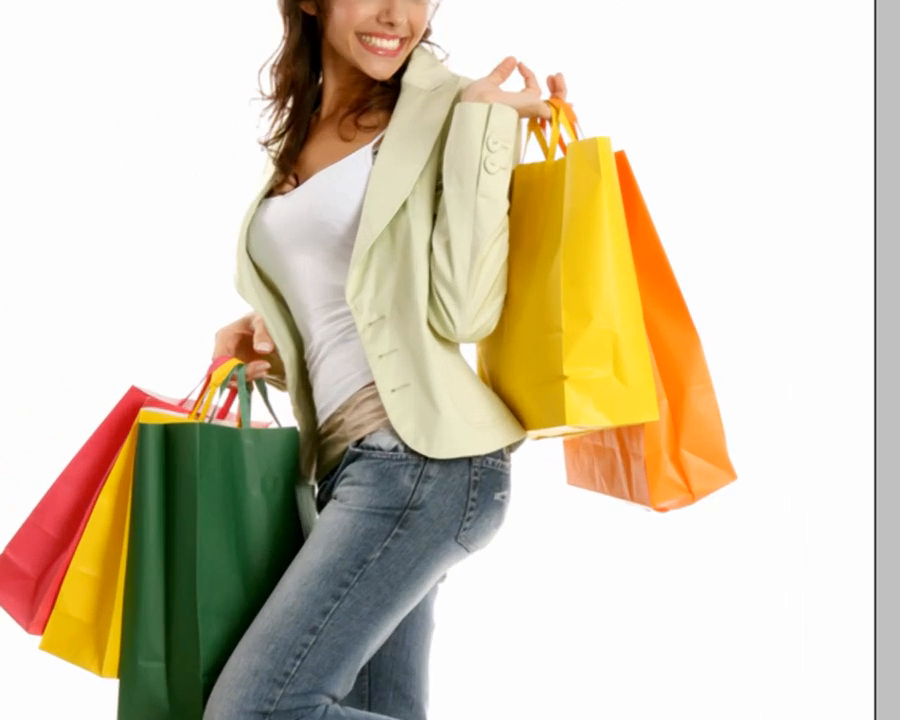
click(702, 140)
click(702, 140)
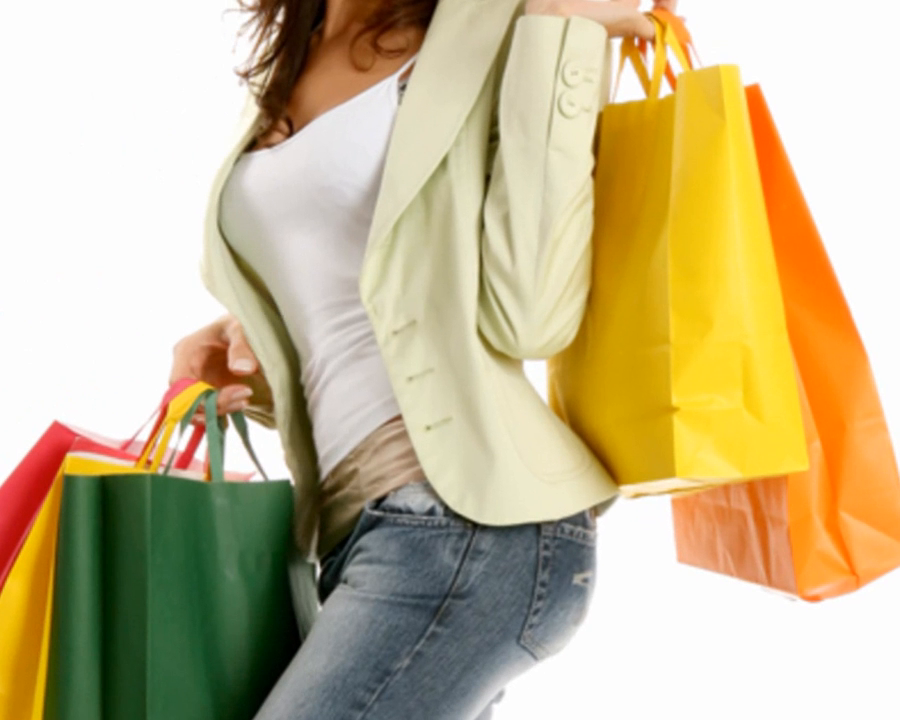